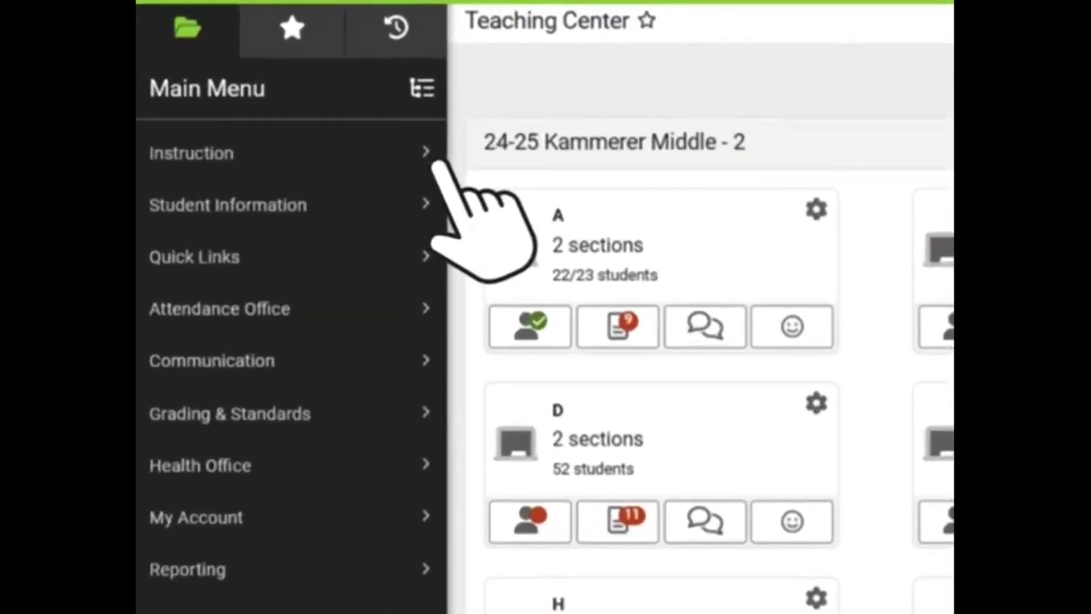
- Open the Assignment Analysis Report from the Instruction tools, and switch to the Attendance Register Report through the Reports list
{"action": "left_click", "coordinate": [429, 159]}
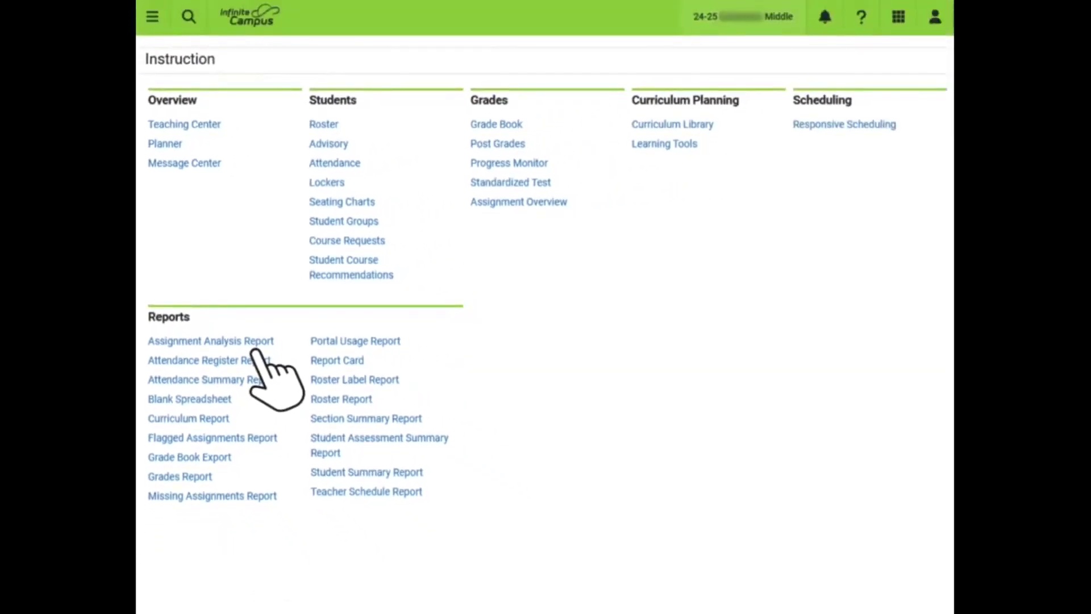
{"action": "left_click", "coordinate": [253, 342]}
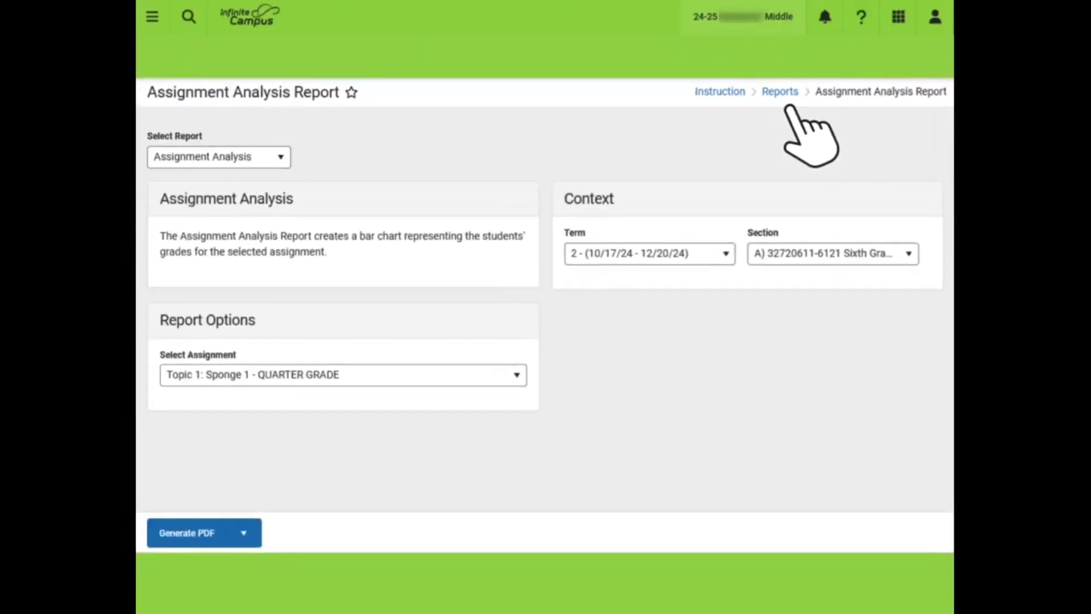
{"action": "left_click", "coordinate": [784, 97]}
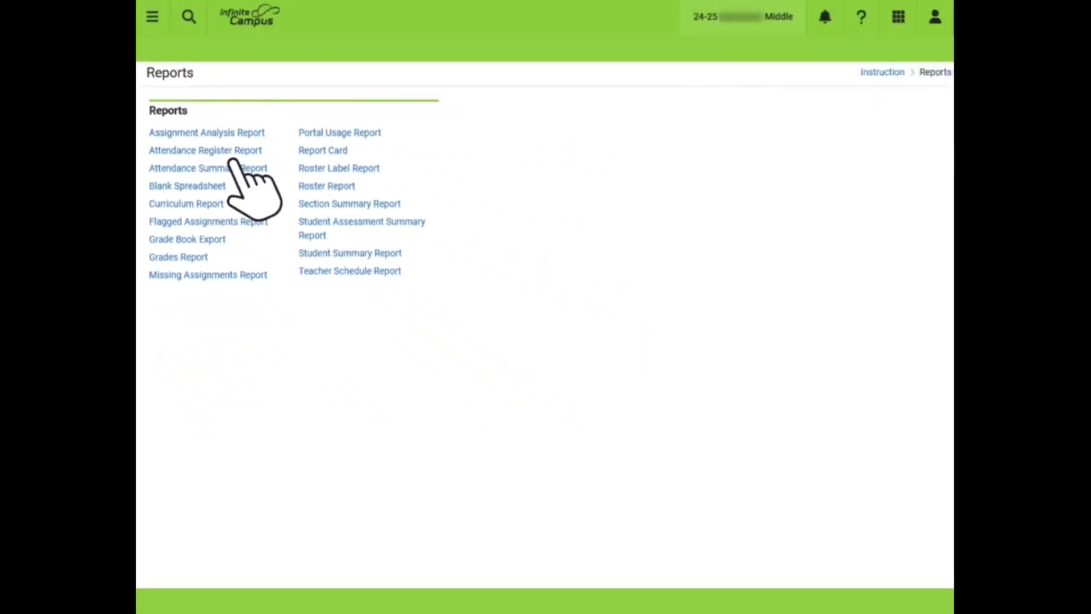
{"action": "left_click", "coordinate": [234, 149]}
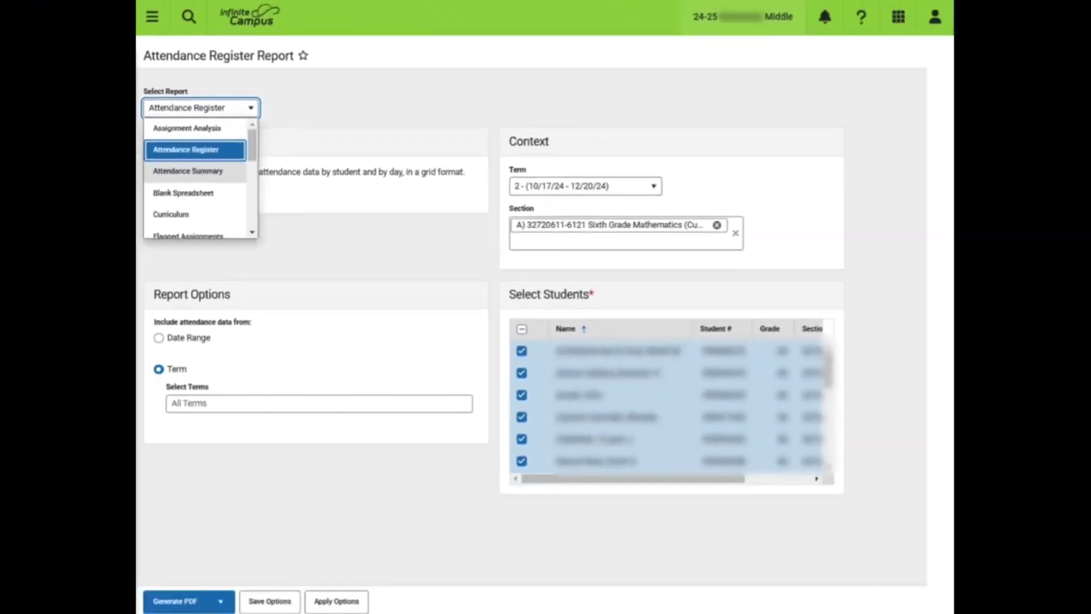
- Switch the selected report to Attendance Summary, and move on to the Blank Spreadsheet report
{"action": "left_click", "coordinate": [120, 276]}
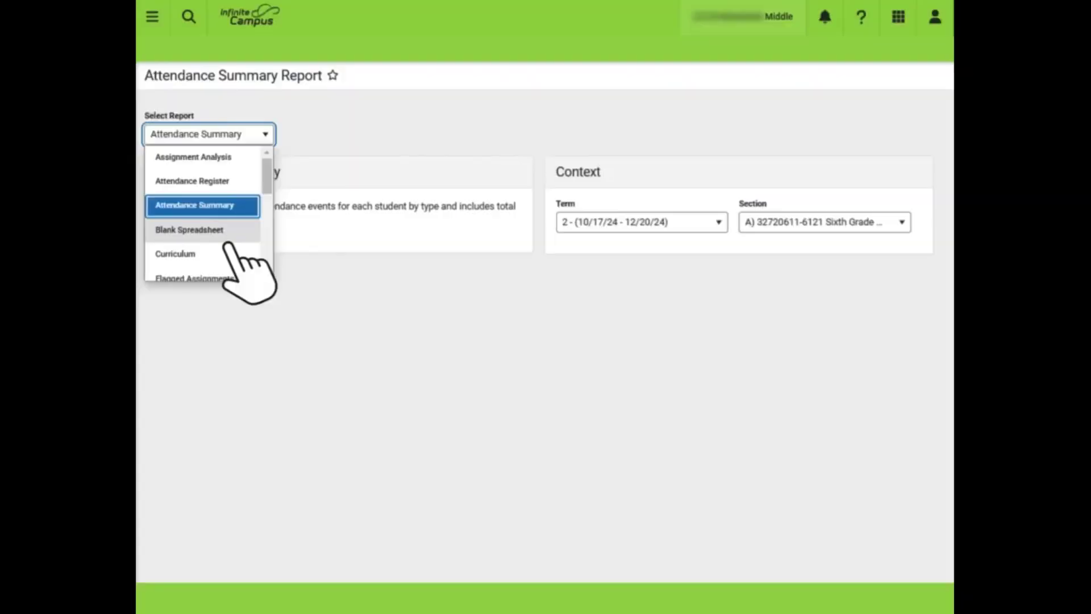
{"action": "left_click", "coordinate": [229, 239]}
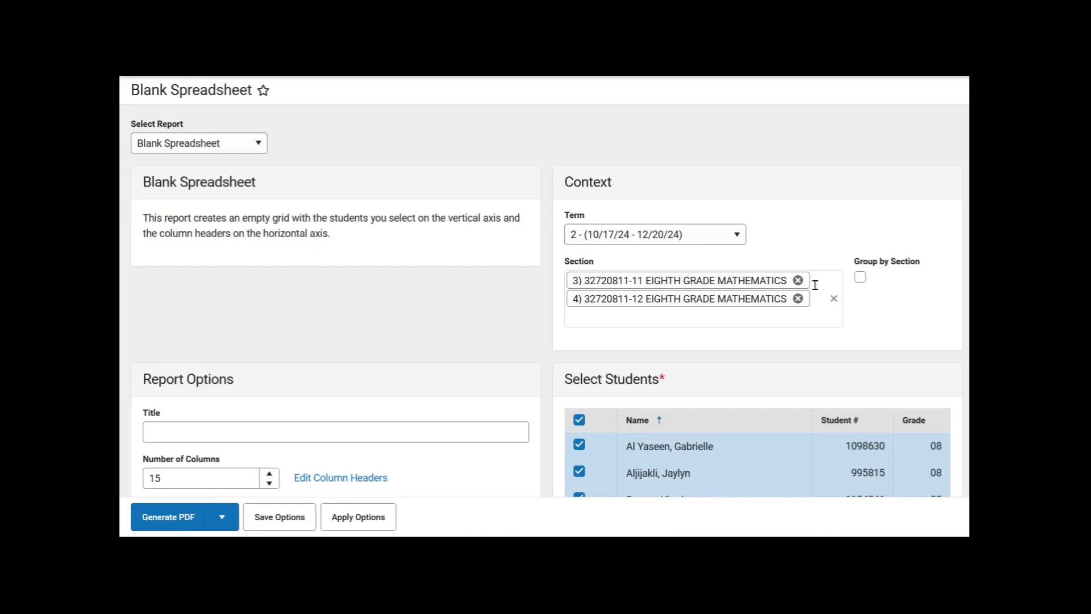
- Group the blank spreadsheet by section and title it Weekly Checklist
{"action": "left_click", "coordinate": [861, 278]}
{"action": "scroll", "coordinate": [863, 284], "scroll_direction": "down", "scroll_amount": 4}
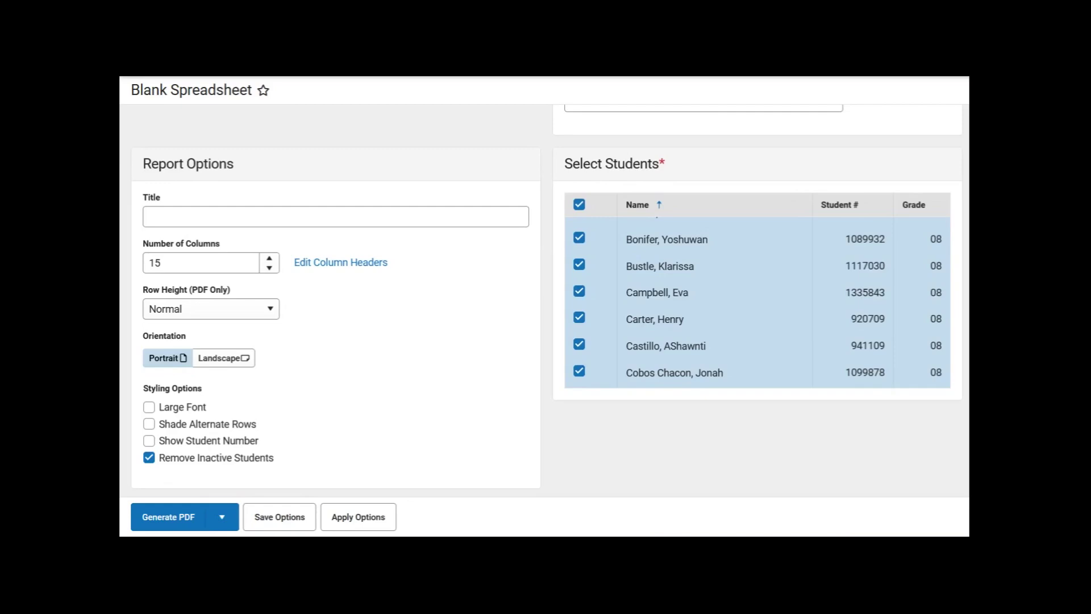
{"action": "left_click", "coordinate": [204, 212]}
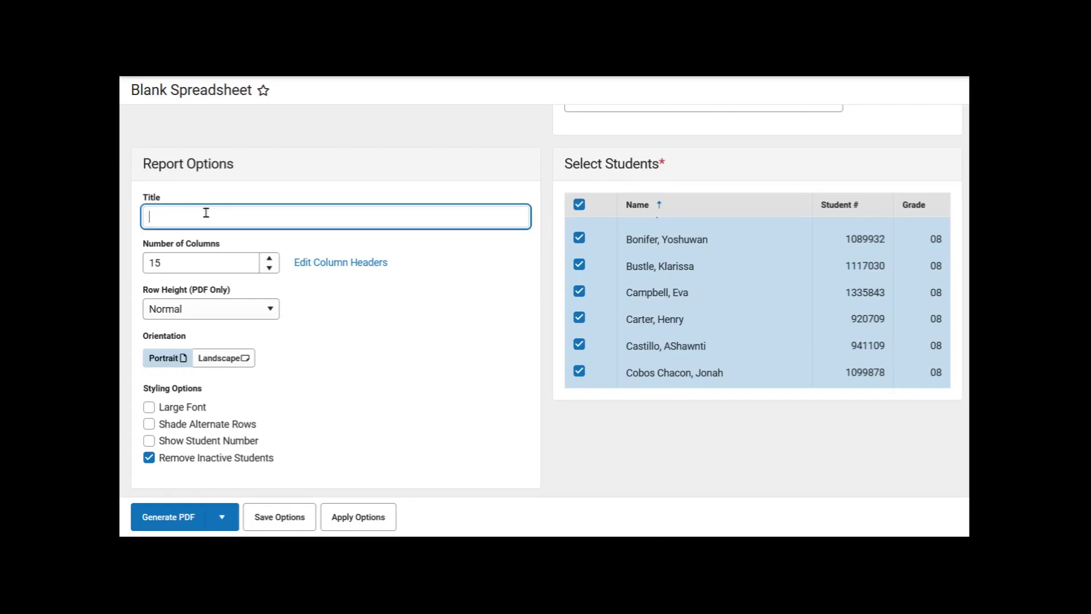
{"action": "type", "text": "Weekly Checklist"}
- Reduce the blank spreadsheet's number of columns to 5
{"action": "left_click", "coordinate": [269, 269]}
{"action": "left_click", "coordinate": [269, 269]}
{"action": "left_click", "coordinate": [270, 269]}
{"action": "left_click", "coordinate": [270, 270]}
{"action": "left_click", "coordinate": [269, 269]}
{"action": "left_click", "coordinate": [270, 269]}
{"action": "left_click", "coordinate": [270, 269]}
{"action": "left_click", "coordinate": [269, 270]}
{"action": "left_click", "coordinate": [270, 269]}
{"action": "left_click", "coordinate": [270, 269]}
{"action": "left_click", "coordinate": [399, 311]}
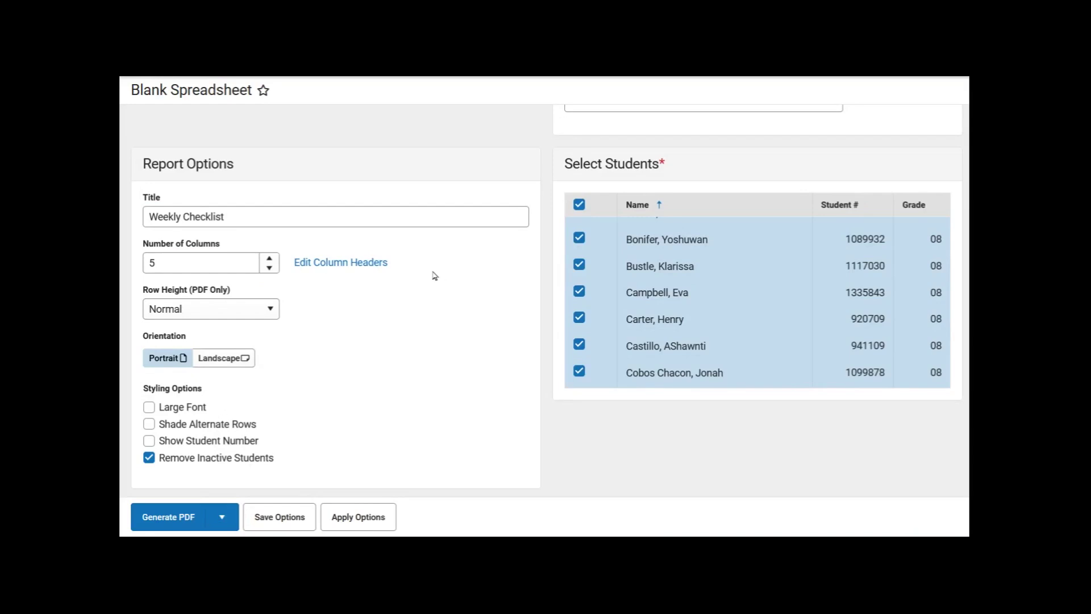
- Name the five column headers Monday, Tuesday, Wednesday, Thursday and Friday, and update the report
{"action": "left_click", "coordinate": [358, 263]}
{"action": "left_click", "coordinate": [812, 168]}
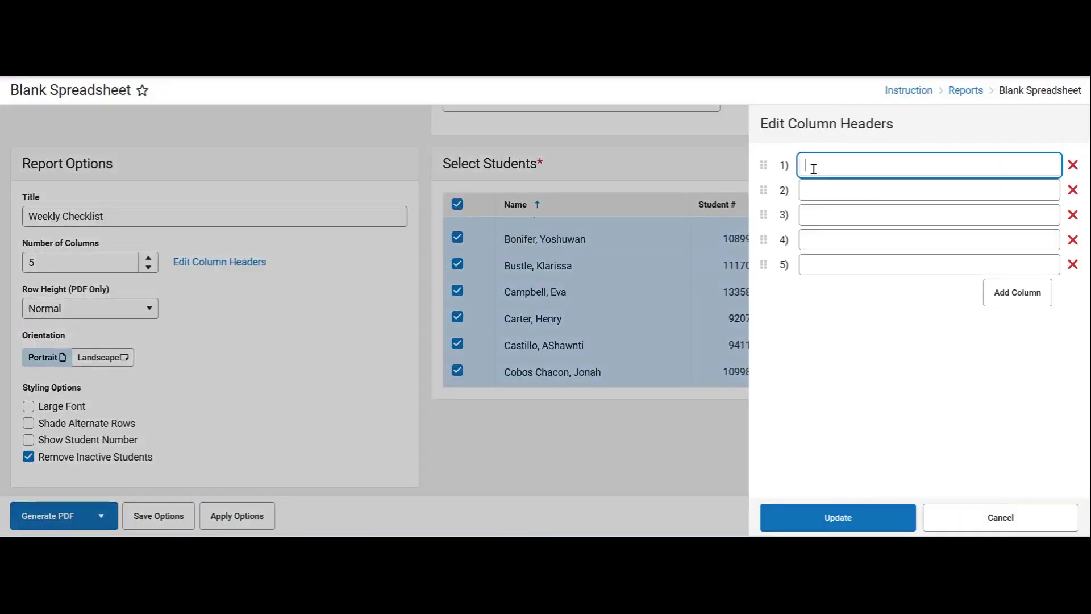
{"action": "type", "text": "Monday"}
{"action": "left_click", "coordinate": [867, 201]}
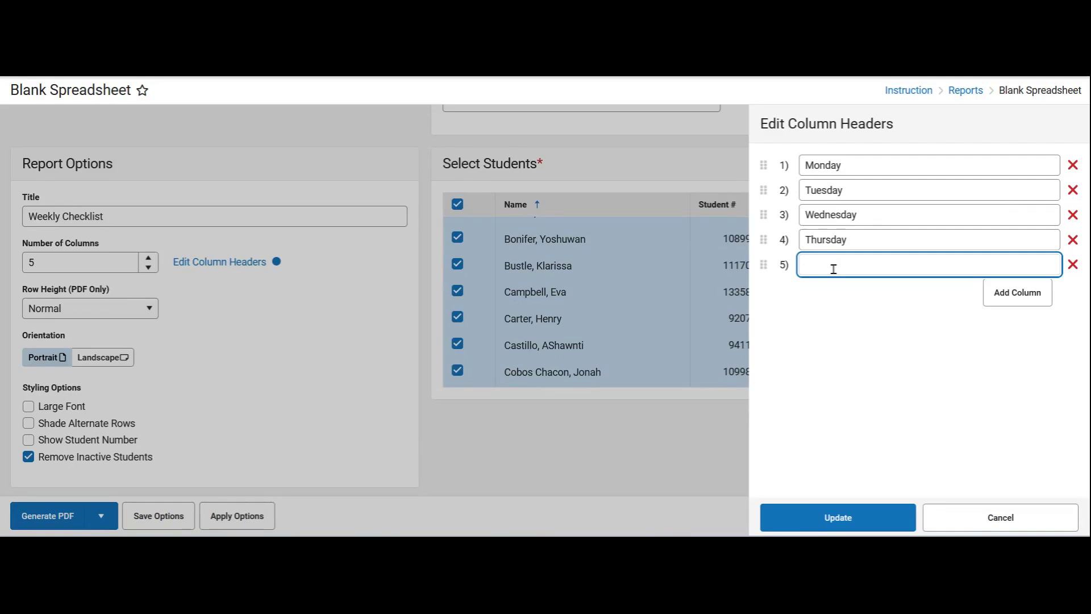
{"action": "type", "text": "Friday"}
{"action": "left_click", "coordinate": [888, 404]}
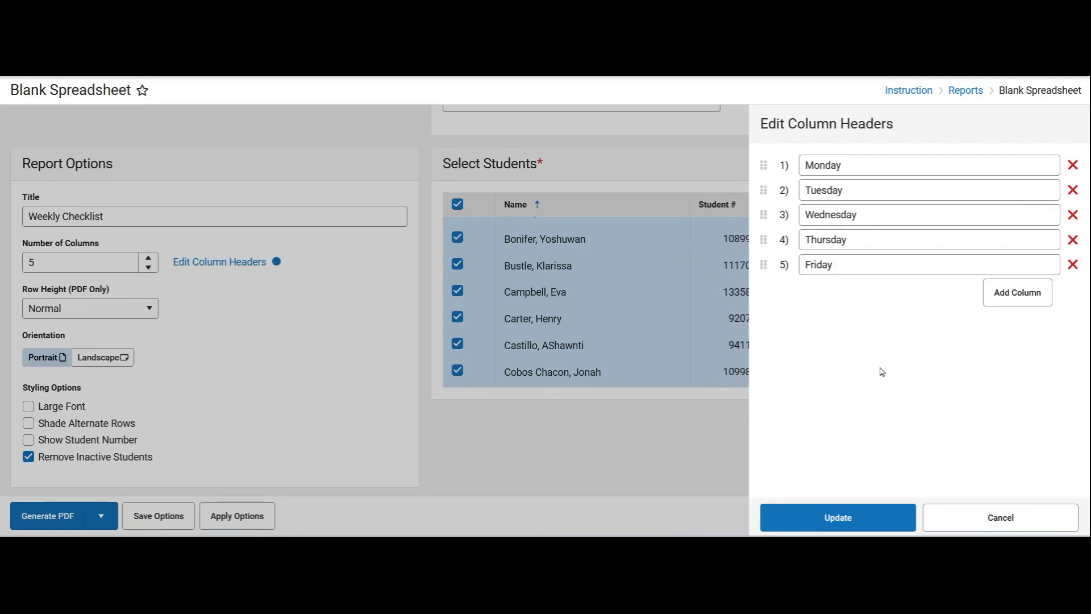
{"action": "left_click", "coordinate": [857, 518]}
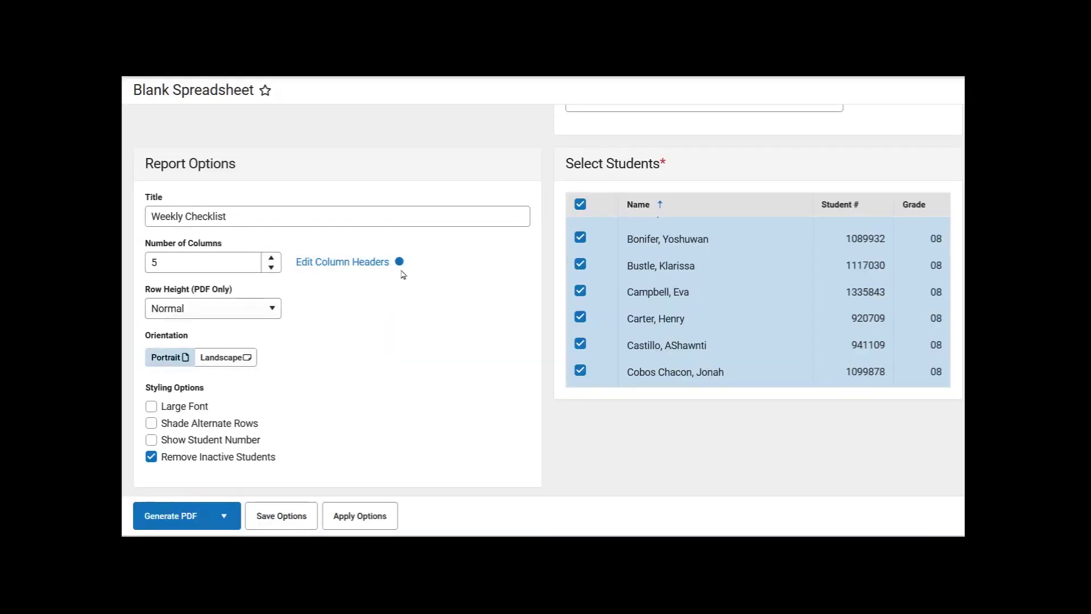
- Set the row height to 0.5 inch and turn on Large Font, Shade Alternate Rows and Show Student Number
{"action": "left_click", "coordinate": [280, 303]}
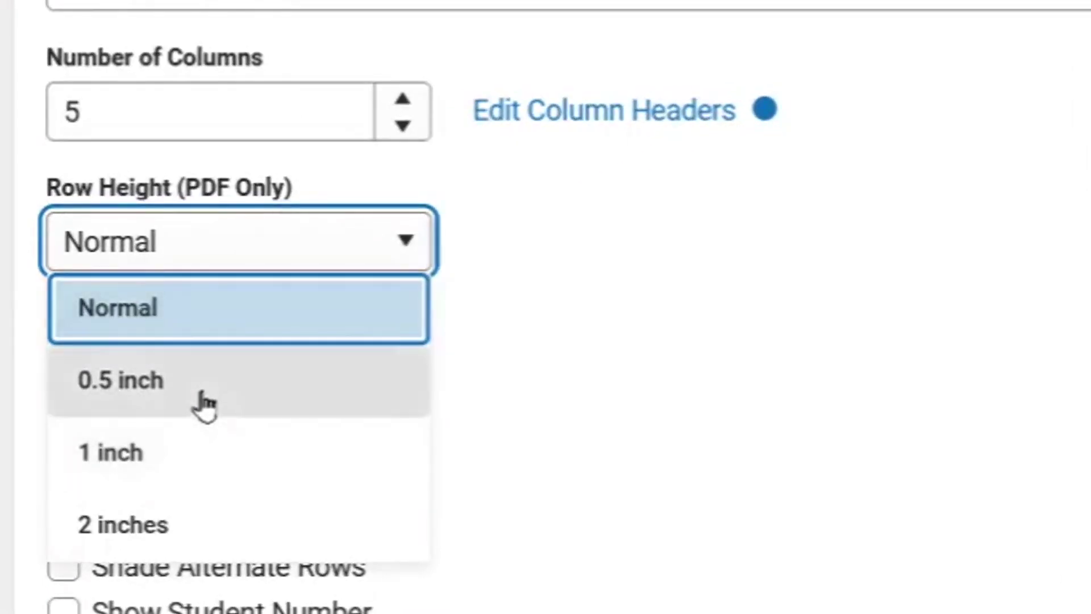
{"action": "left_click", "coordinate": [202, 405]}
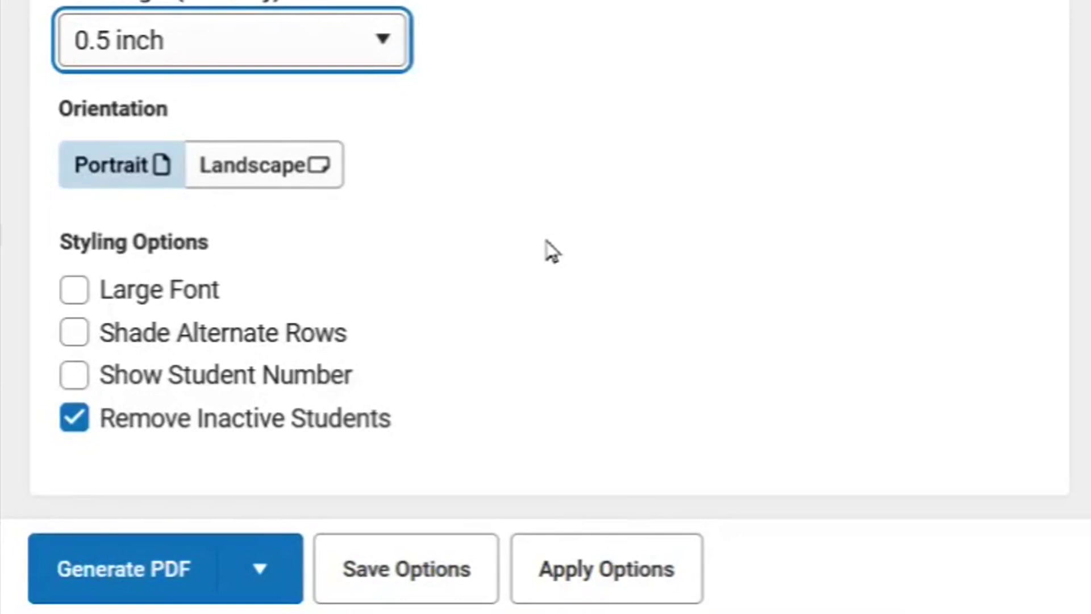
{"action": "left_click", "coordinate": [76, 295]}
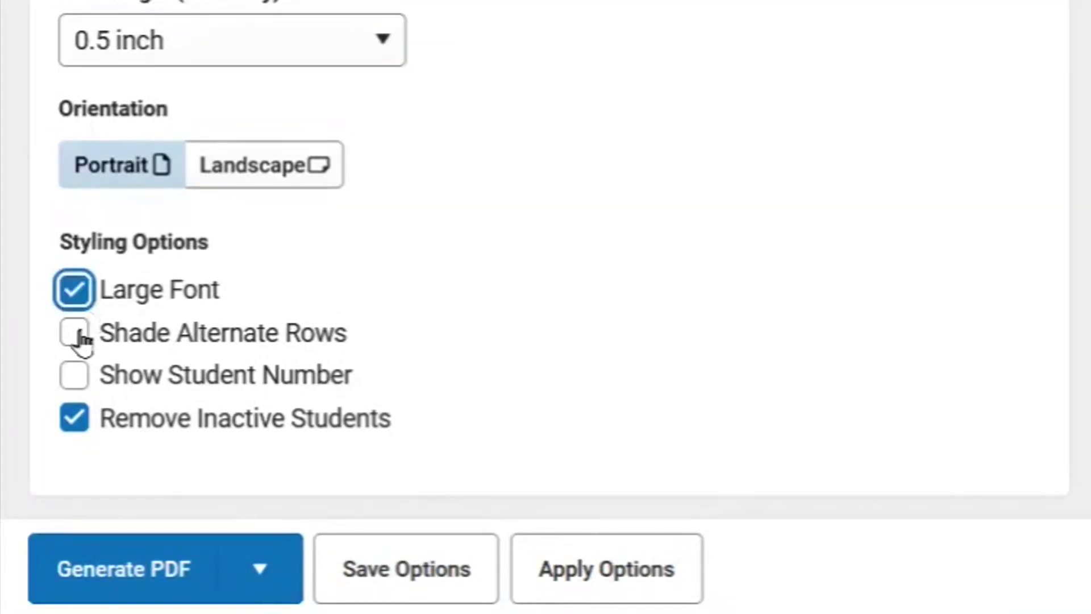
{"action": "left_click", "coordinate": [76, 334]}
{"action": "left_click", "coordinate": [77, 376]}
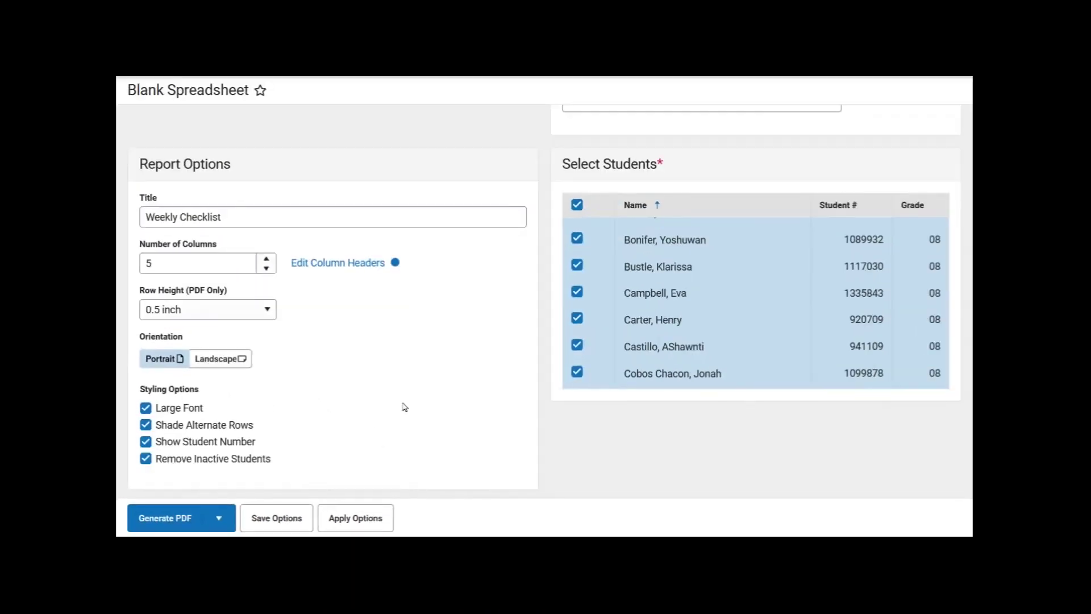
- Save the current report options as a template named Weekly Checklist
{"action": "left_click", "coordinate": [279, 518]}
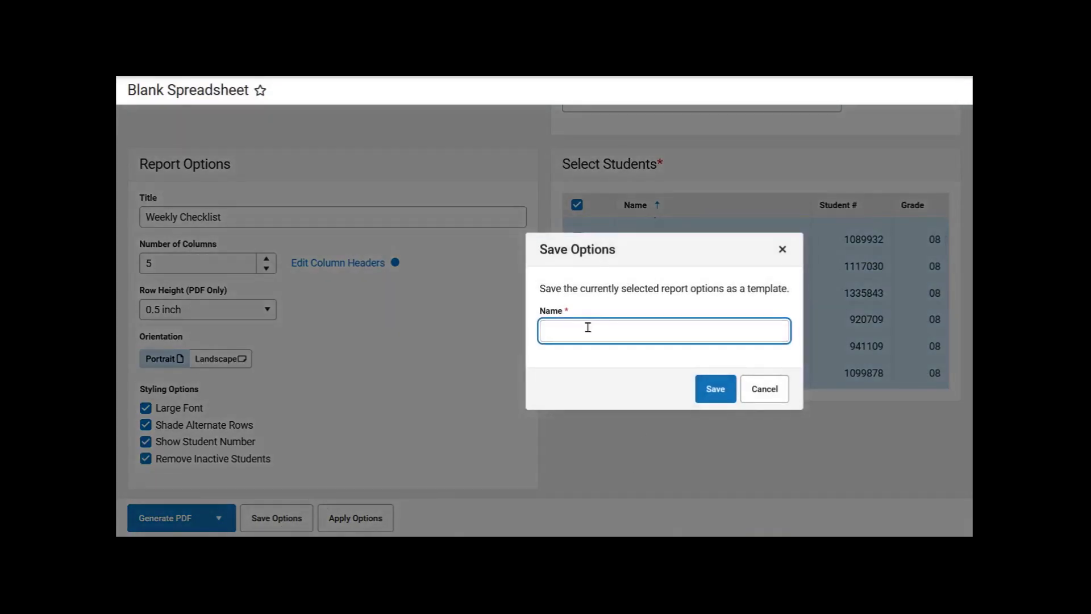
{"action": "type", "text": "Weekly Checklist"}
{"action": "left_click", "coordinate": [716, 388]}
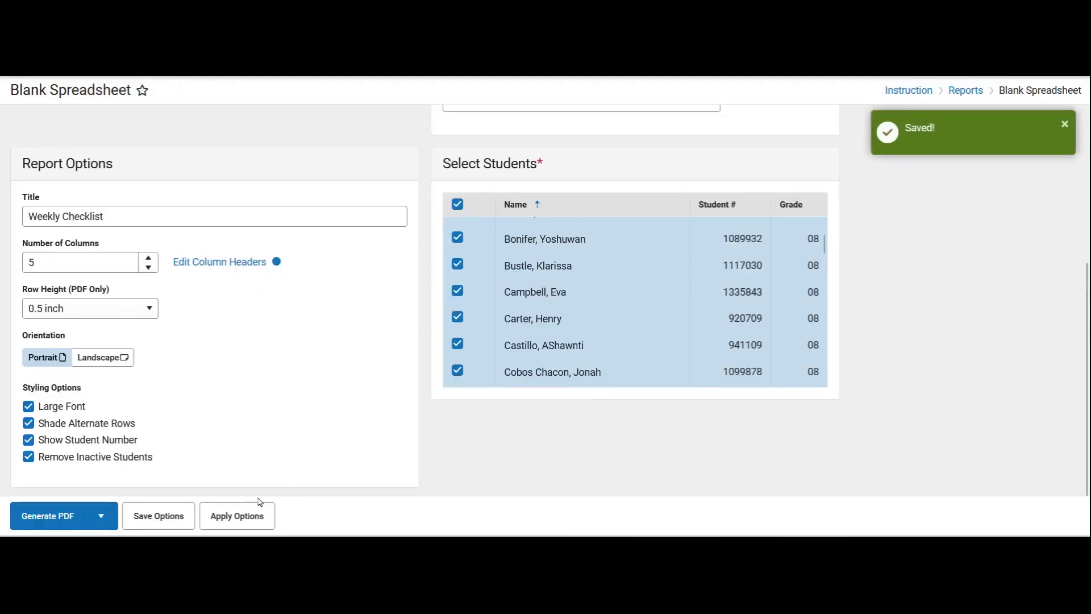
- Review the saved option templates for the blank spreadsheet, and generate the report as a PDF
{"action": "left_click", "coordinate": [253, 514]}
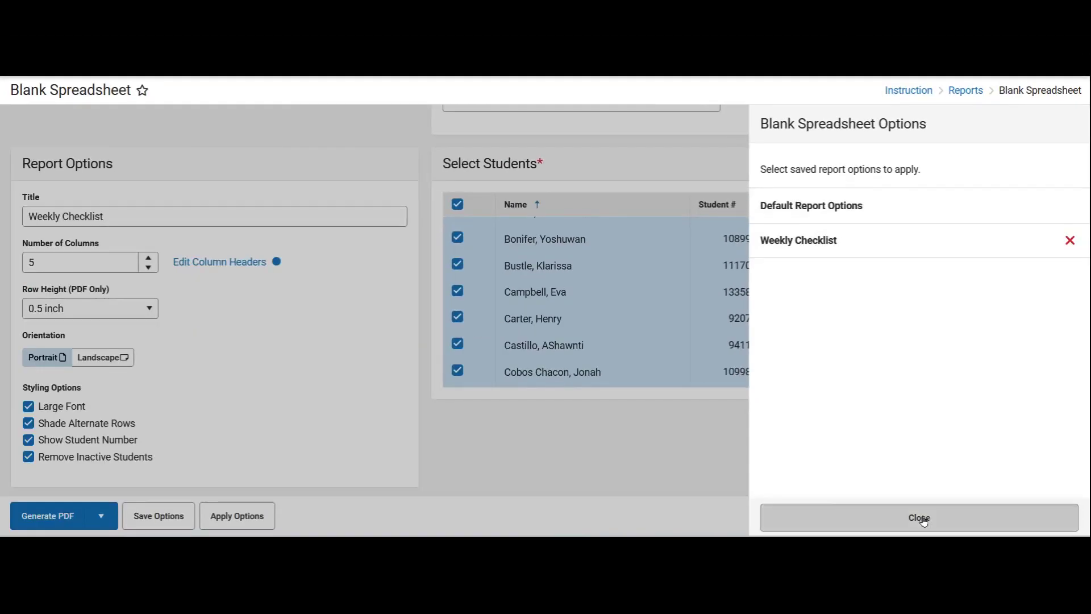
{"action": "left_click", "coordinate": [921, 519]}
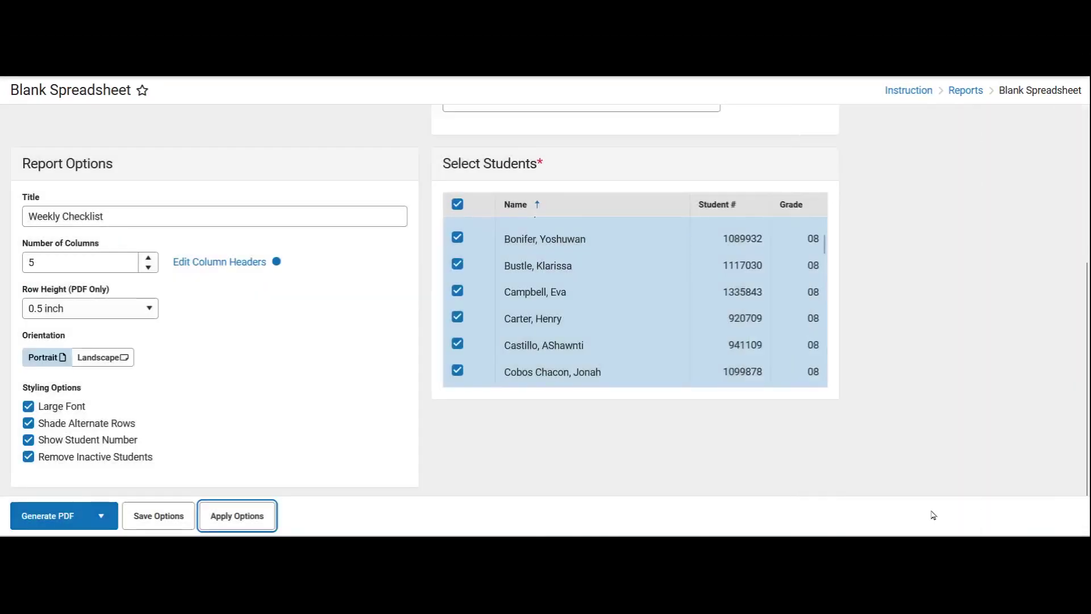
{"action": "left_click", "coordinate": [93, 515]}
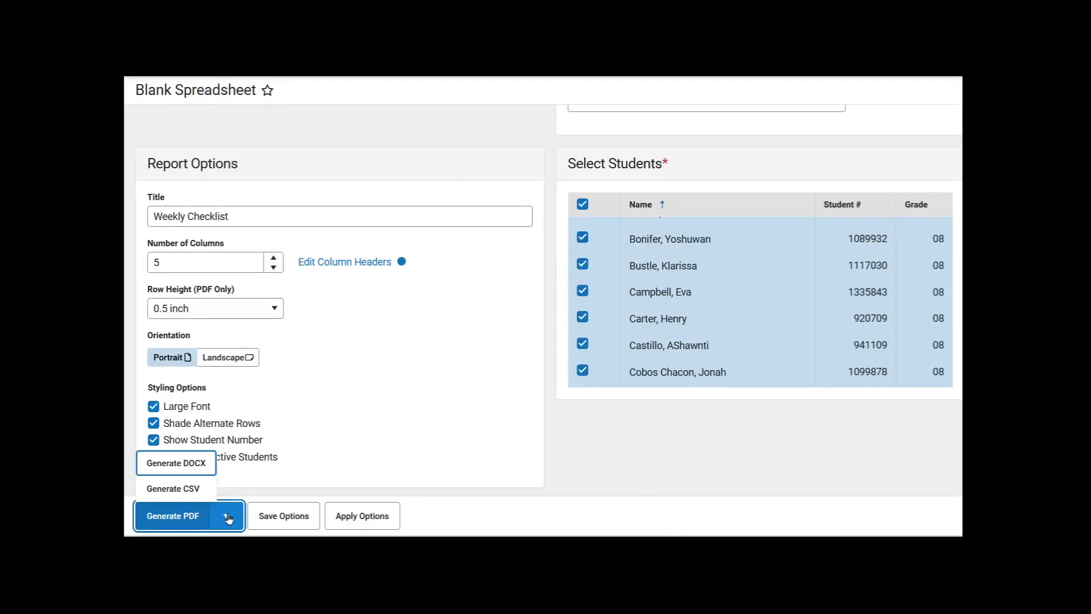
{"action": "left_click", "coordinate": [165, 516]}
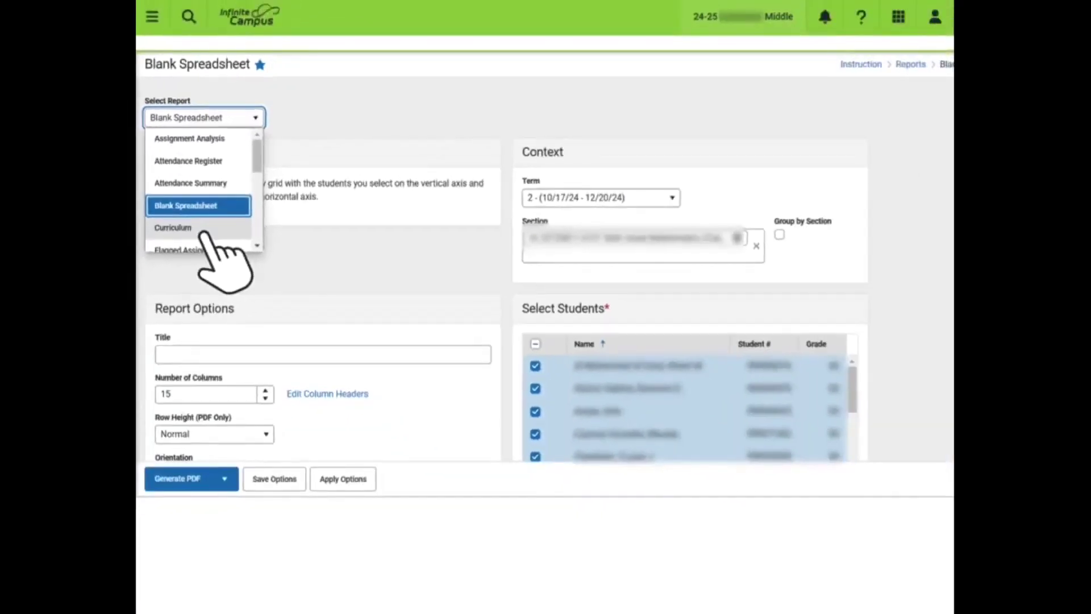
{"action": "left_click", "coordinate": [261, 400]}
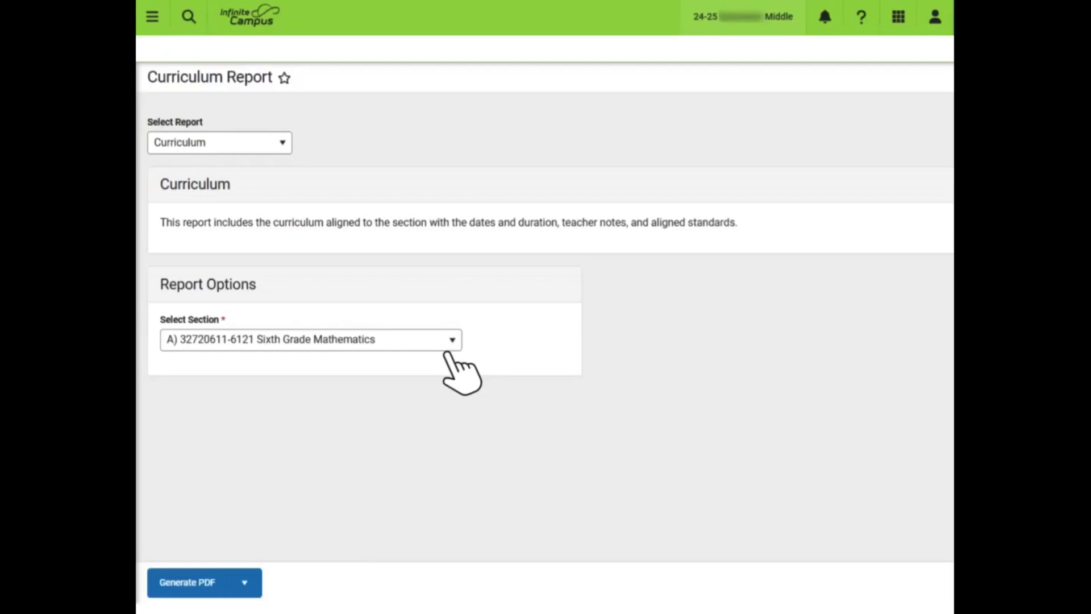
{"action": "left_click", "coordinate": [446, 348]}
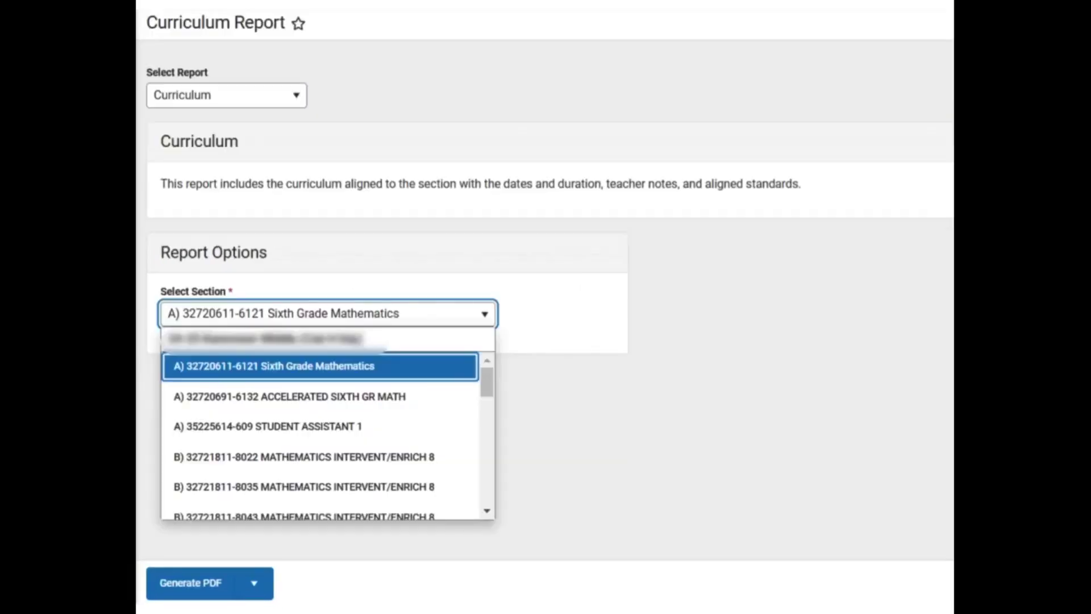
{"action": "left_click", "coordinate": [209, 568]}
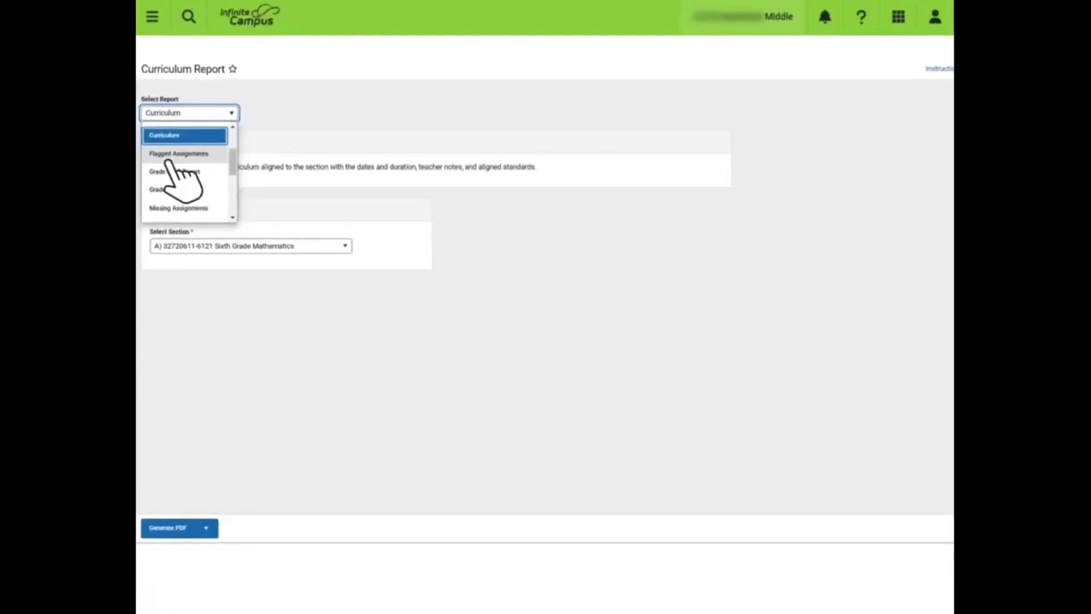
- Switch to the Flagged Assignments report and save its options as a template named Quarter Flagged Assignment
{"action": "left_click", "coordinate": [170, 158]}
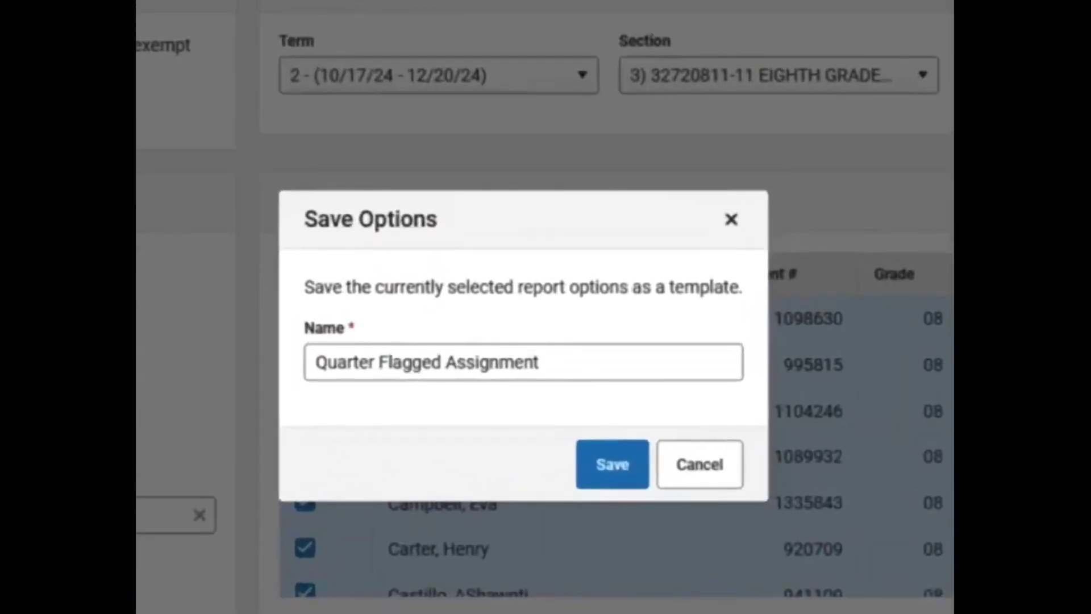
{"action": "key", "text": "Return"}
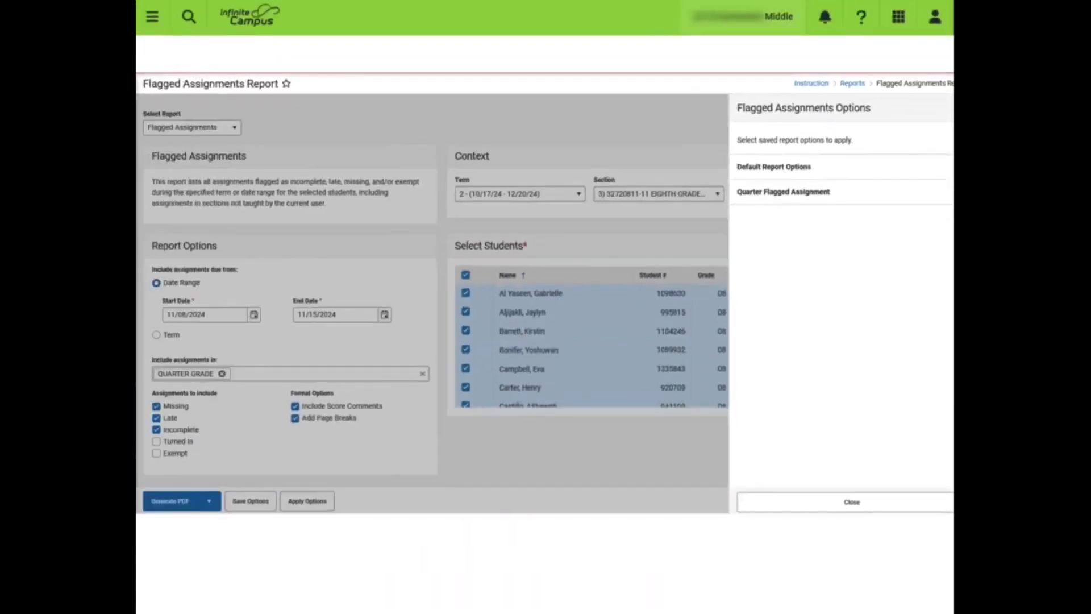
{"action": "left_click", "coordinate": [224, 595]}
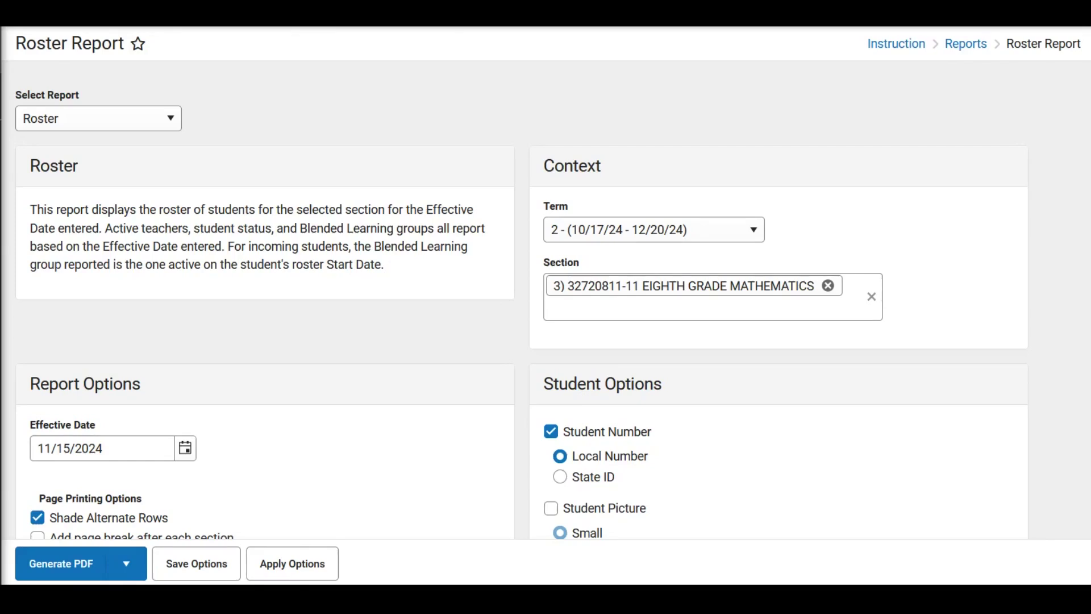
{"action": "left_click", "coordinate": [206, 568]}
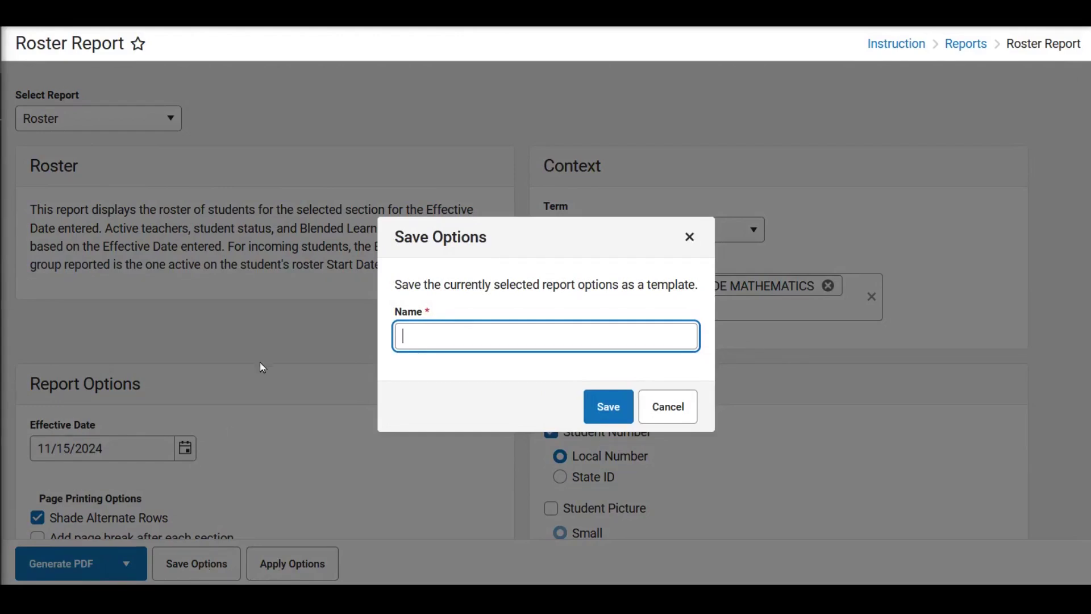
{"action": "left_click", "coordinate": [671, 407]}
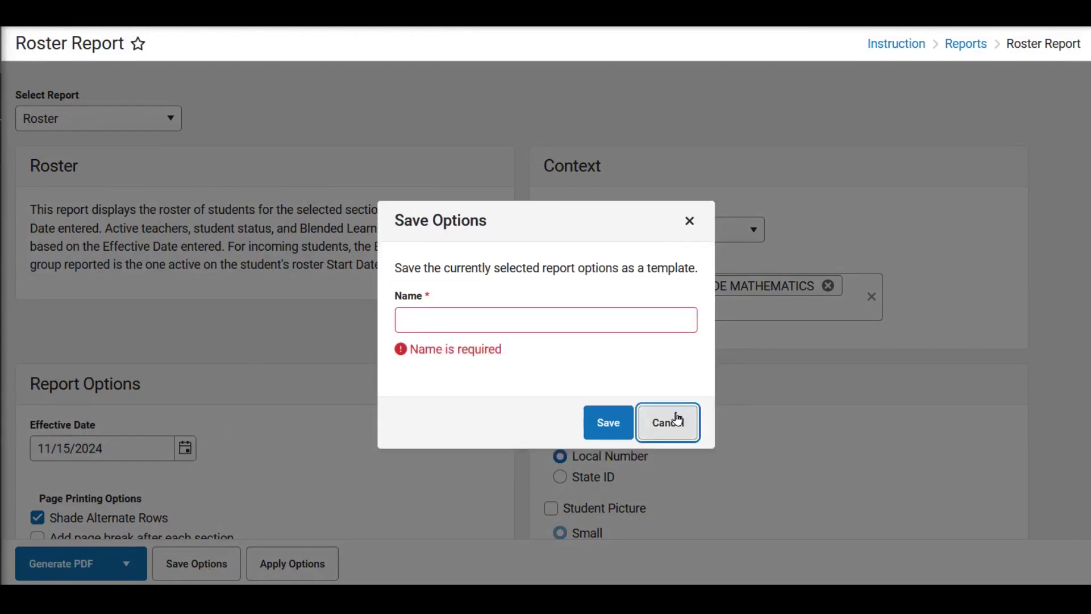
{"action": "left_click", "coordinate": [677, 421]}
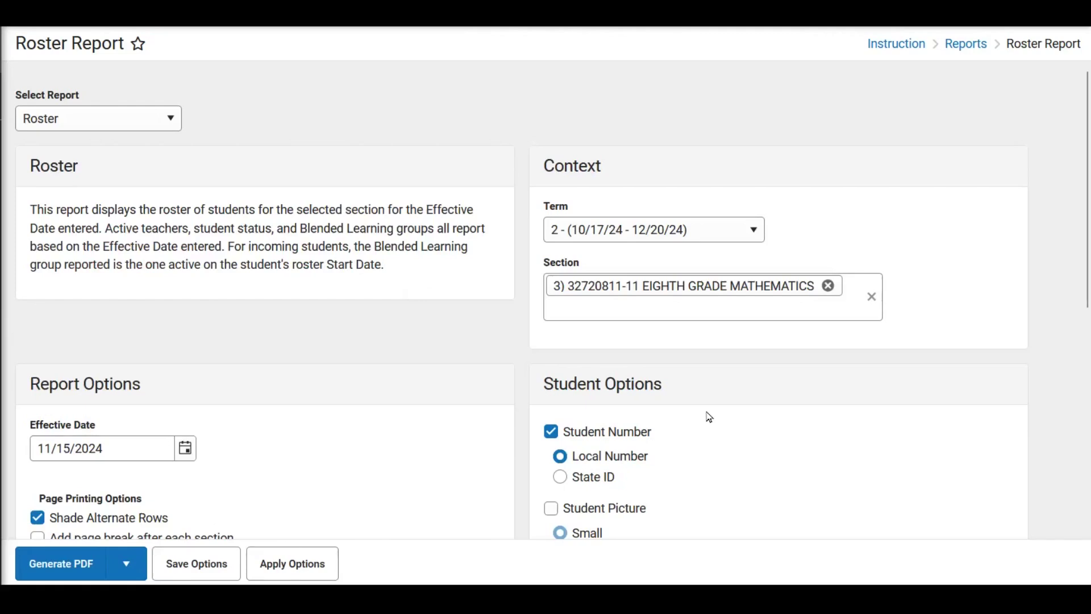
- Check the terms available for the Roster report and review its report and student options
{"action": "scroll", "coordinate": [739, 284], "scroll_direction": "down", "scroll_amount": 2}
{"action": "left_click", "coordinate": [757, 152]}
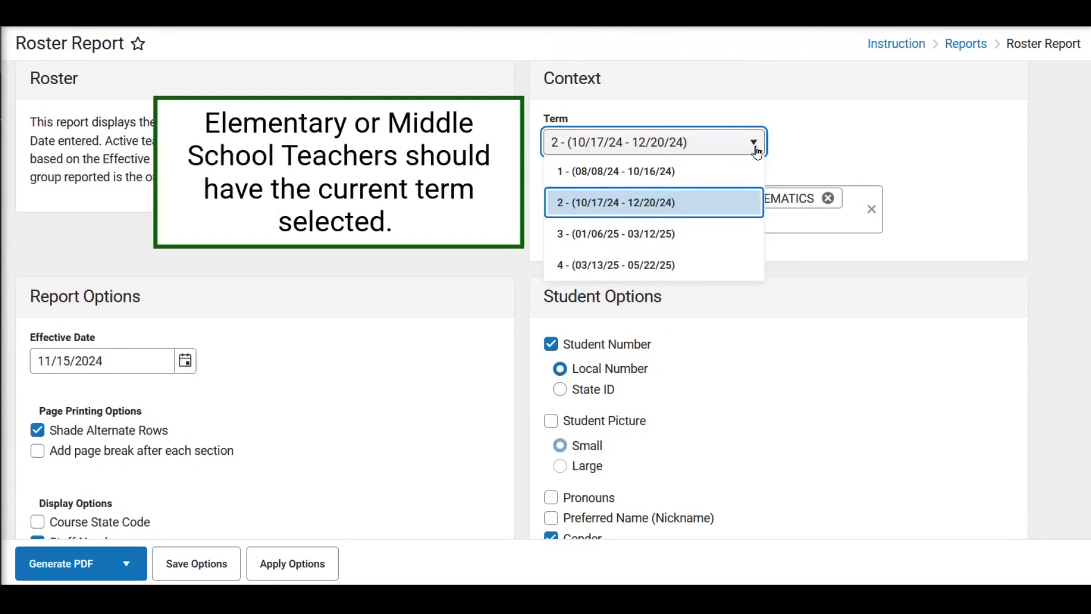
{"action": "left_click", "coordinate": [757, 152]}
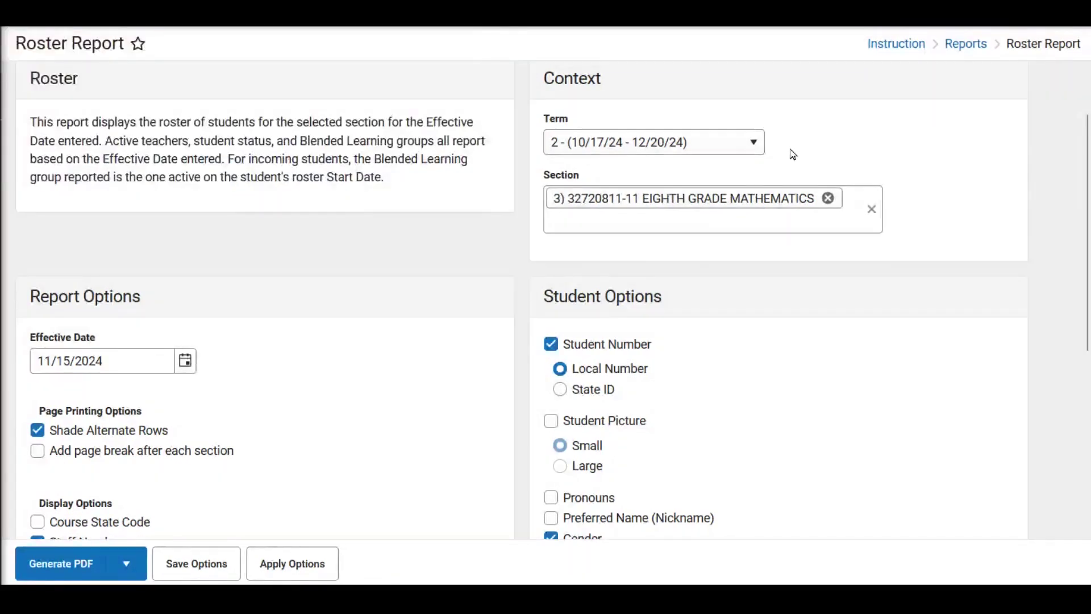
{"action": "scroll", "coordinate": [784, 267], "scroll_direction": "down", "scroll_amount": 3}
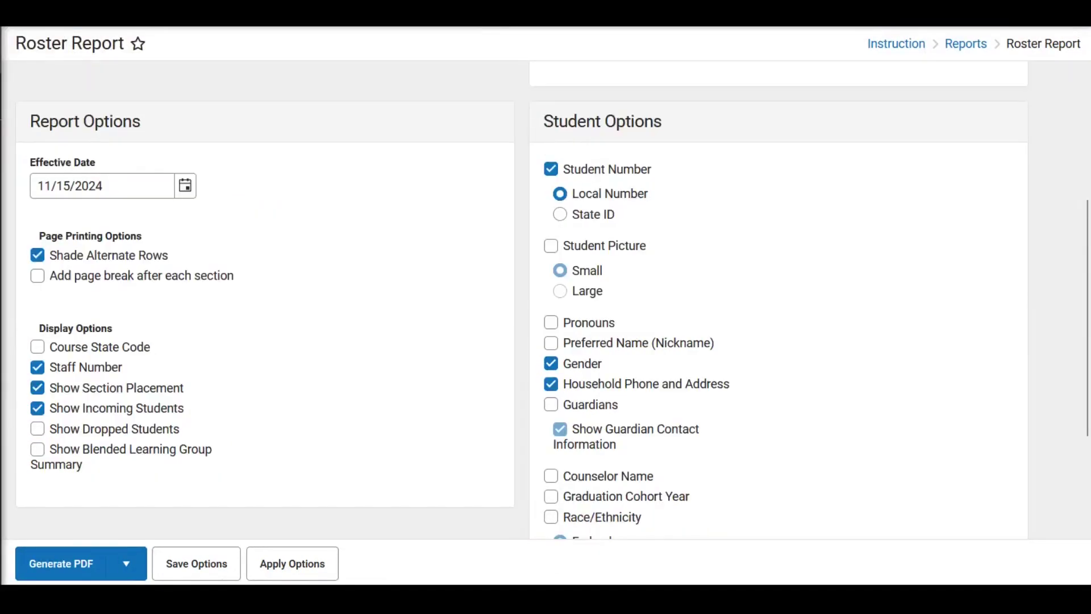
- Set the roster report to add a page break after each section, show dropped students and leave out the staff number
{"action": "double_click", "coordinate": [135, 192]}
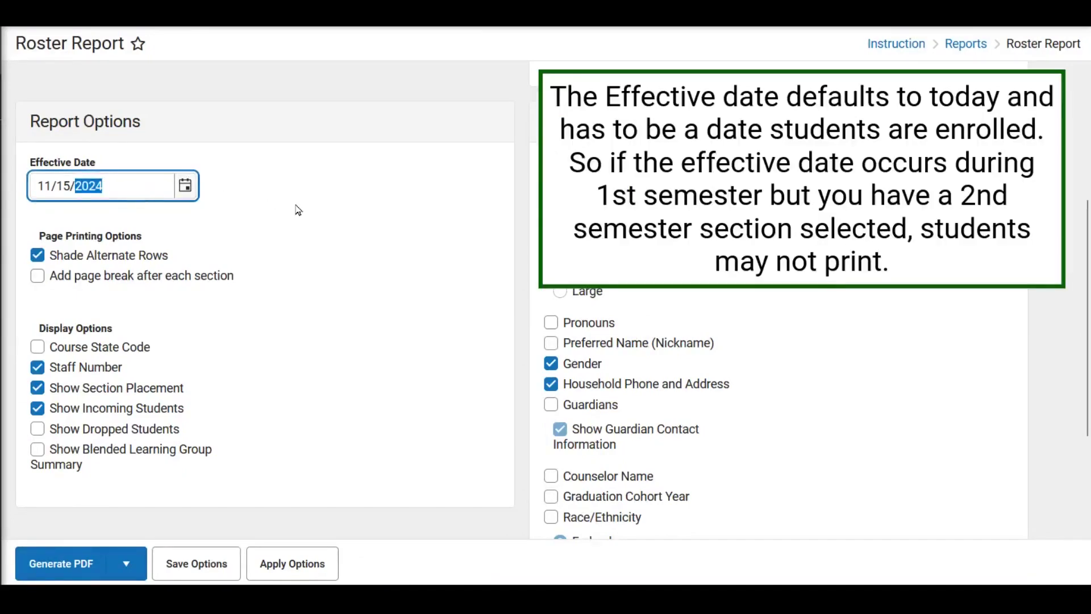
{"action": "left_click", "coordinate": [322, 210]}
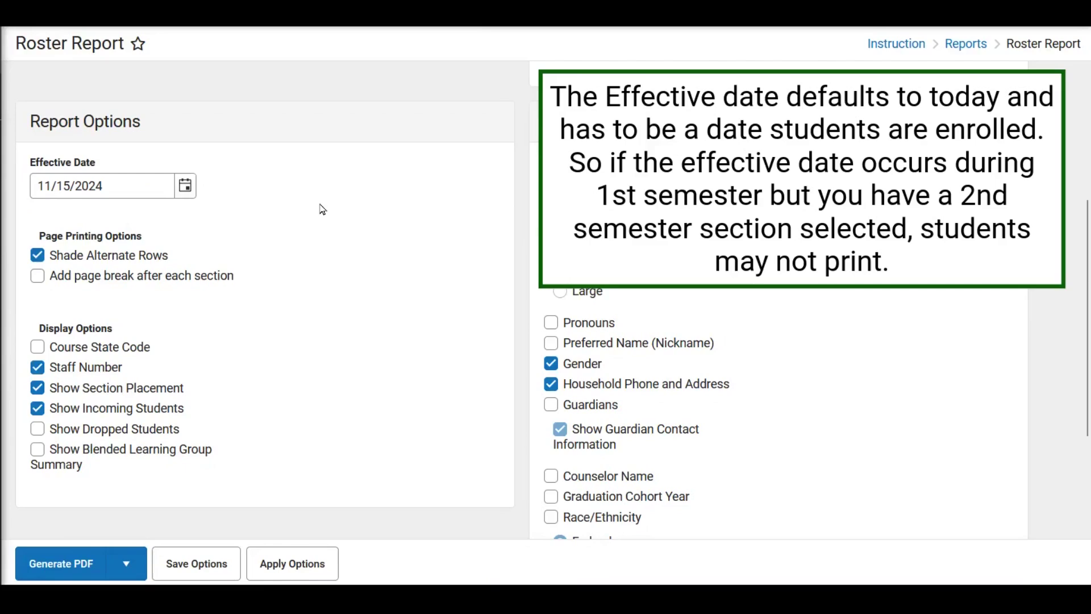
{"action": "scroll", "coordinate": [364, 239], "scroll_direction": "up", "scroll_amount": 3}
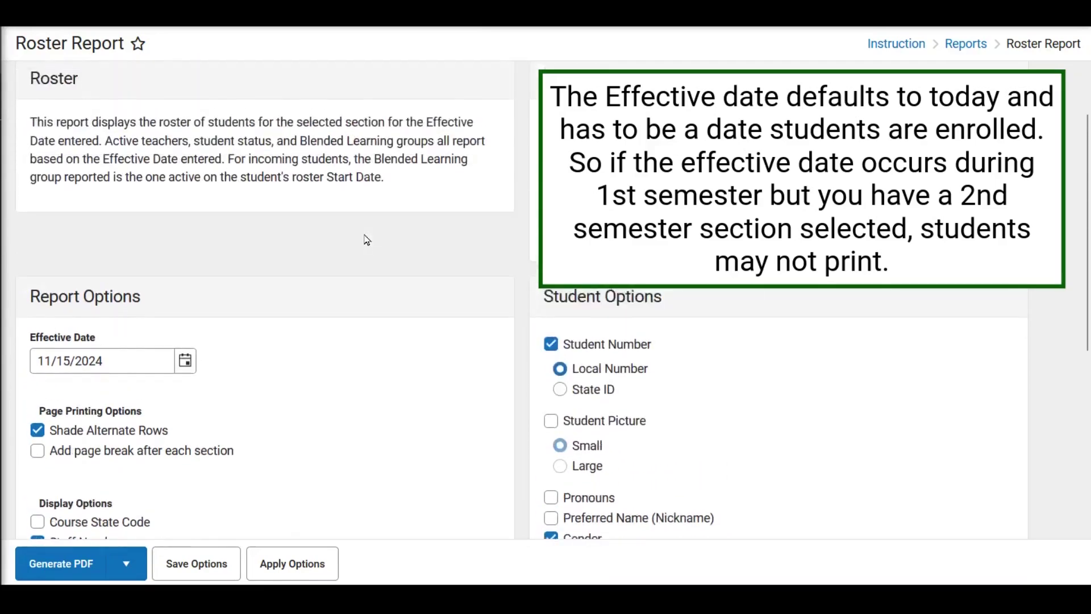
{"action": "scroll", "coordinate": [365, 238], "scroll_direction": "down", "scroll_amount": 3}
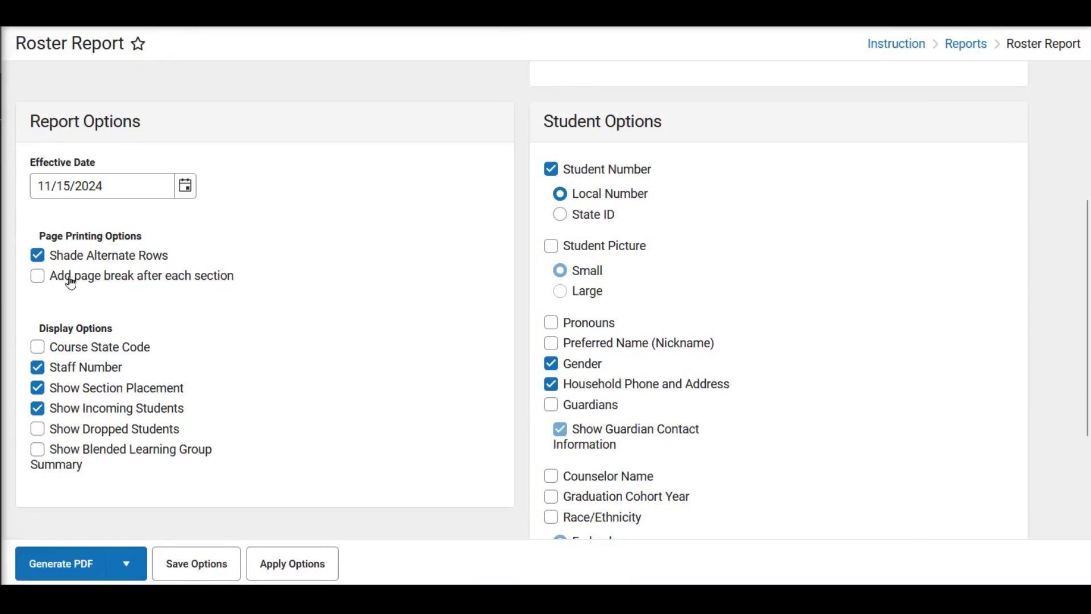
{"action": "left_click", "coordinate": [37, 282]}
{"action": "left_click", "coordinate": [39, 429]}
{"action": "left_click", "coordinate": [85, 368]}
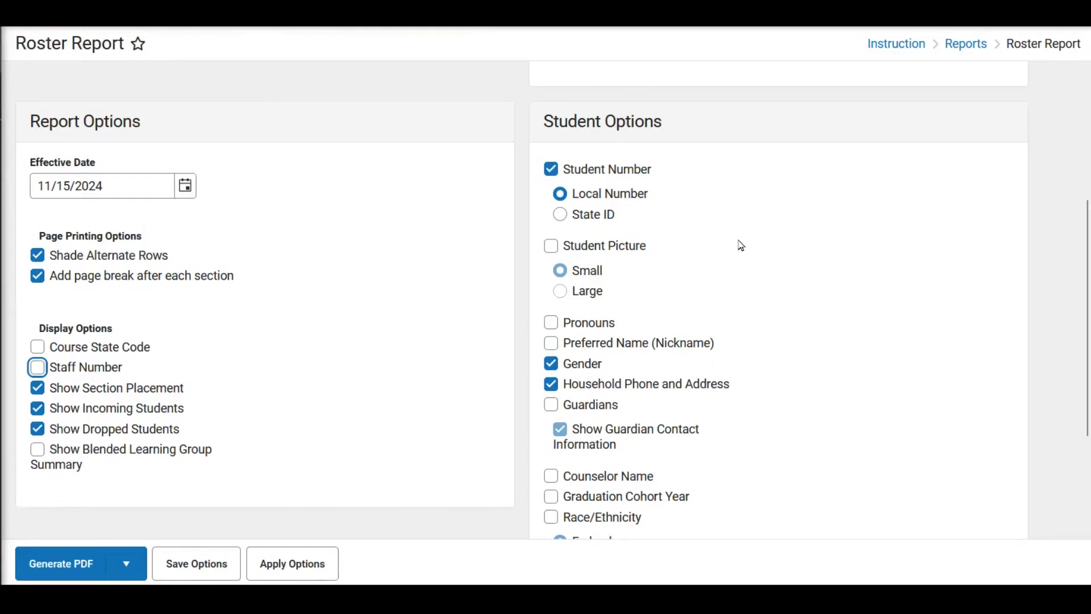
- Review the roster report's student options and apply the saved template Roster Report with Guardian Contact Information
{"action": "scroll", "coordinate": [733, 247], "scroll_direction": "down", "scroll_amount": 2}
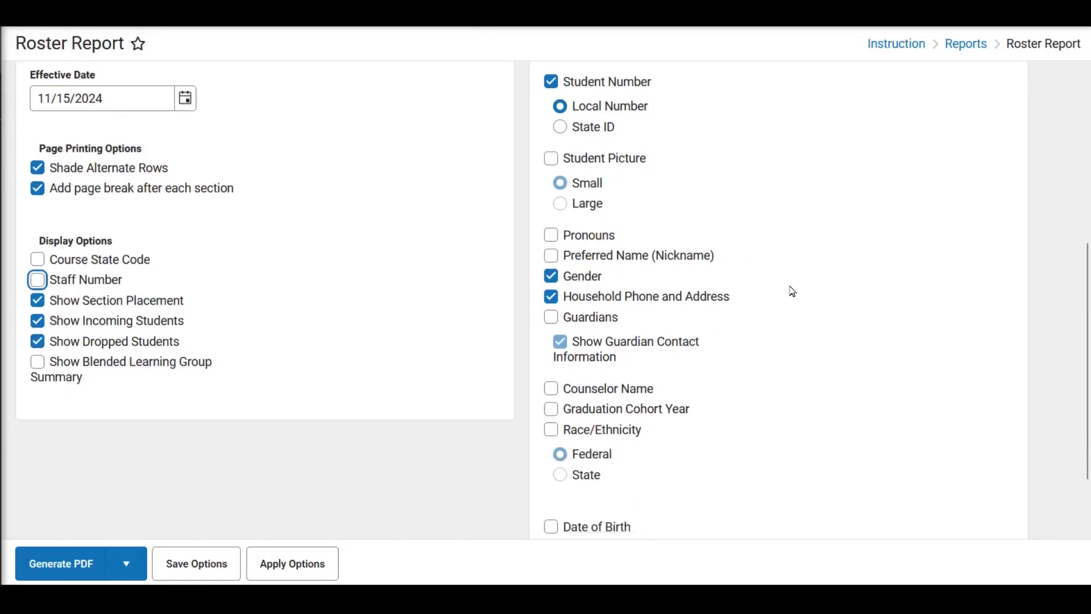
{"action": "scroll", "coordinate": [790, 286], "scroll_direction": "down", "scroll_amount": 2}
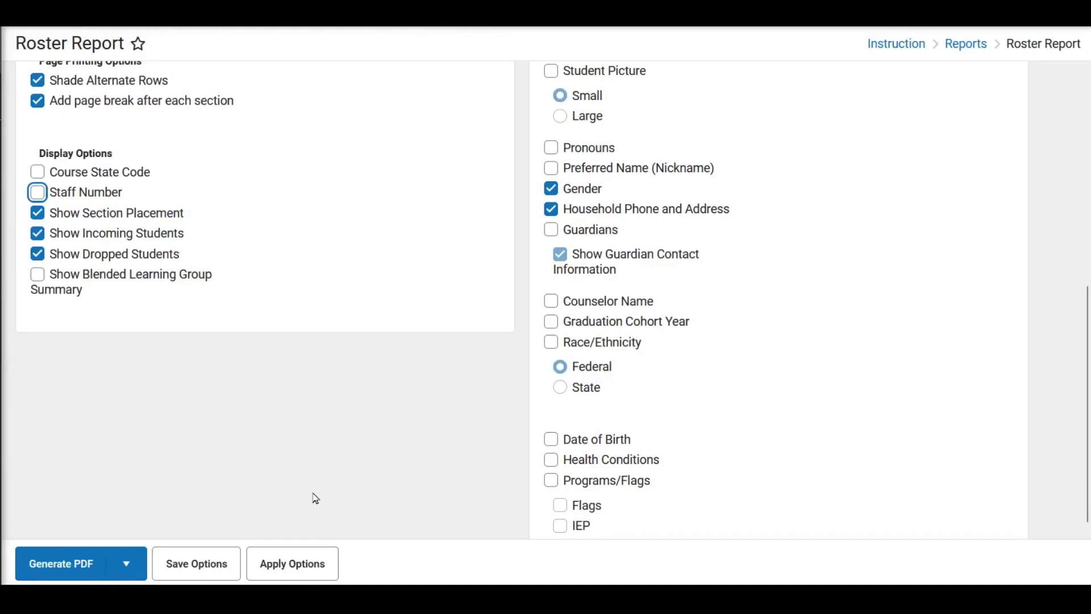
{"action": "left_click", "coordinate": [291, 565]}
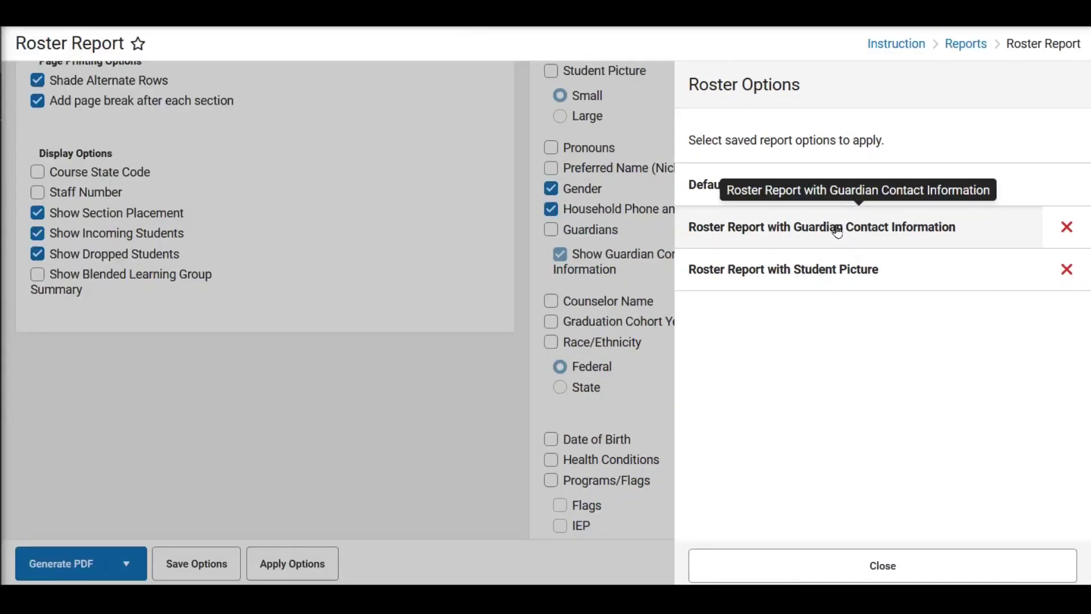
{"action": "left_click", "coordinate": [480, 275]}
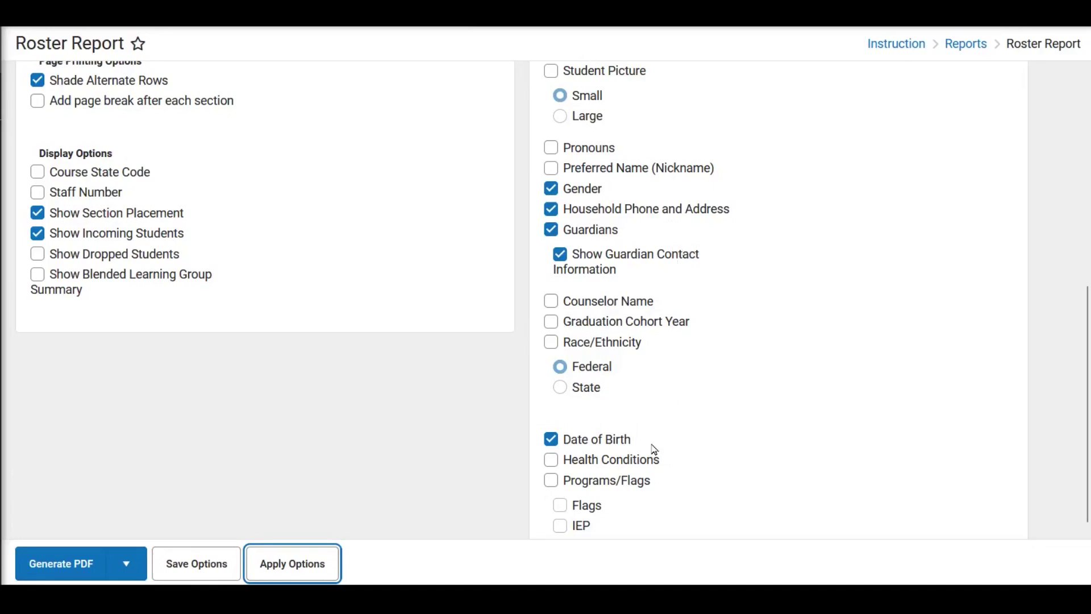
- Apply the saved template Roster Report with Student Picture to the roster report, and open the choices for generating it
{"action": "left_click", "coordinate": [306, 568]}
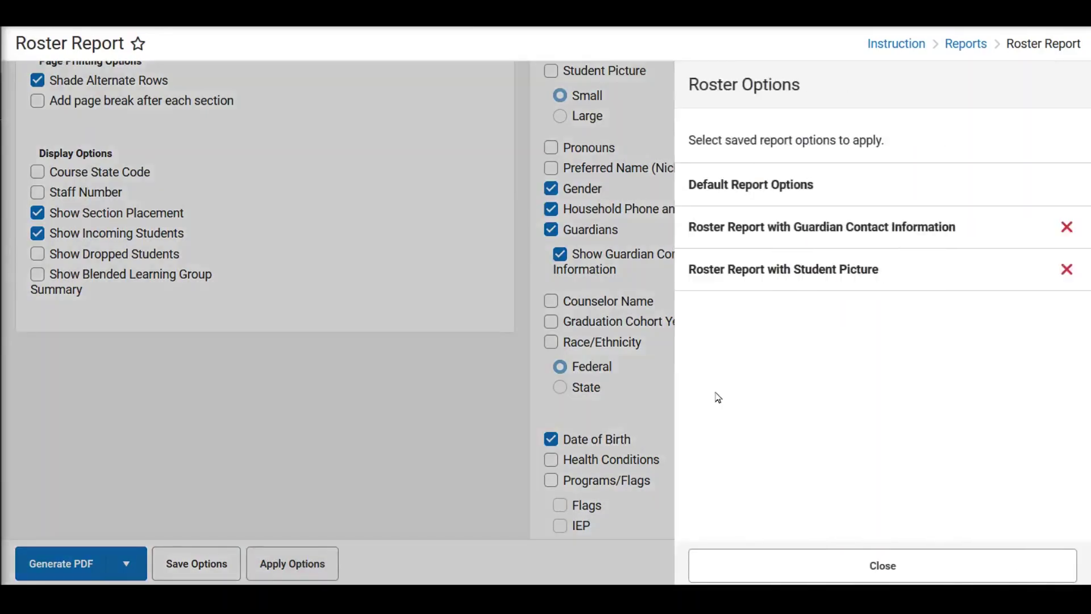
{"action": "left_click", "coordinate": [825, 270]}
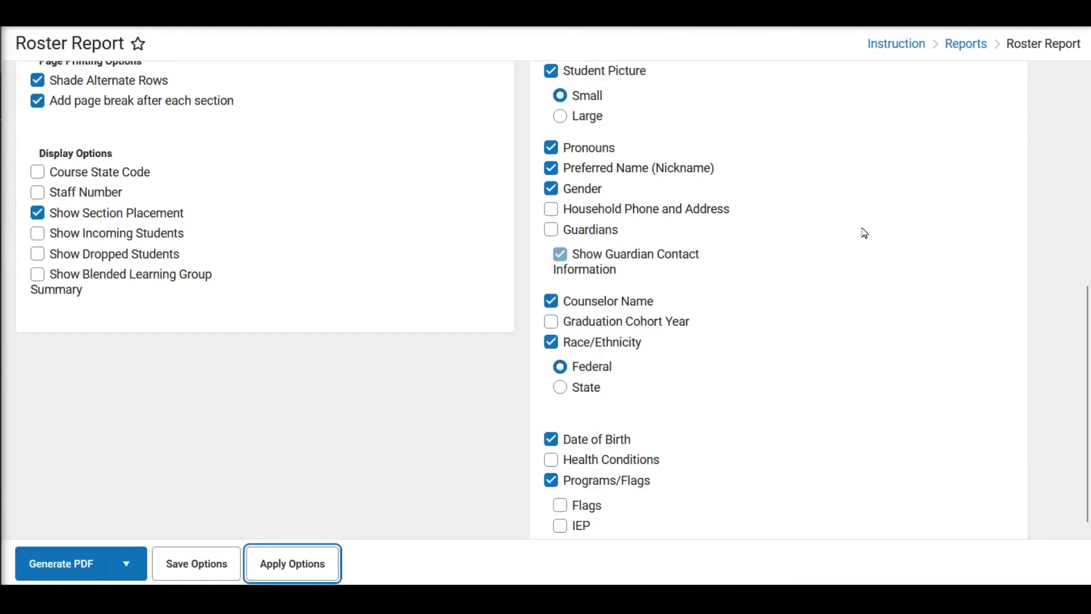
{"action": "scroll", "coordinate": [857, 230], "scroll_direction": "up", "scroll_amount": 2}
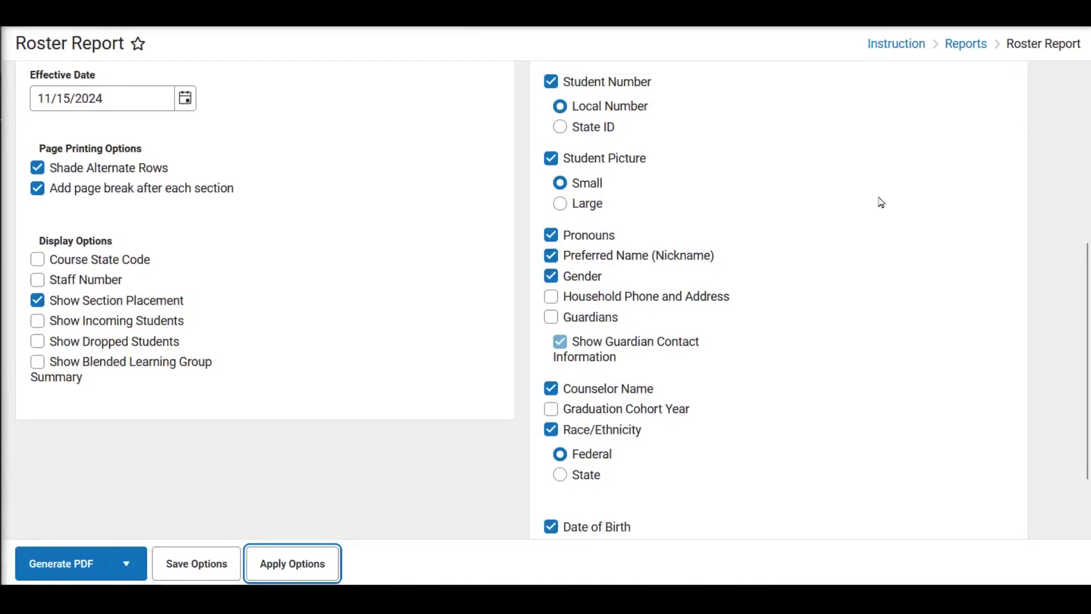
{"action": "left_click", "coordinate": [134, 562]}
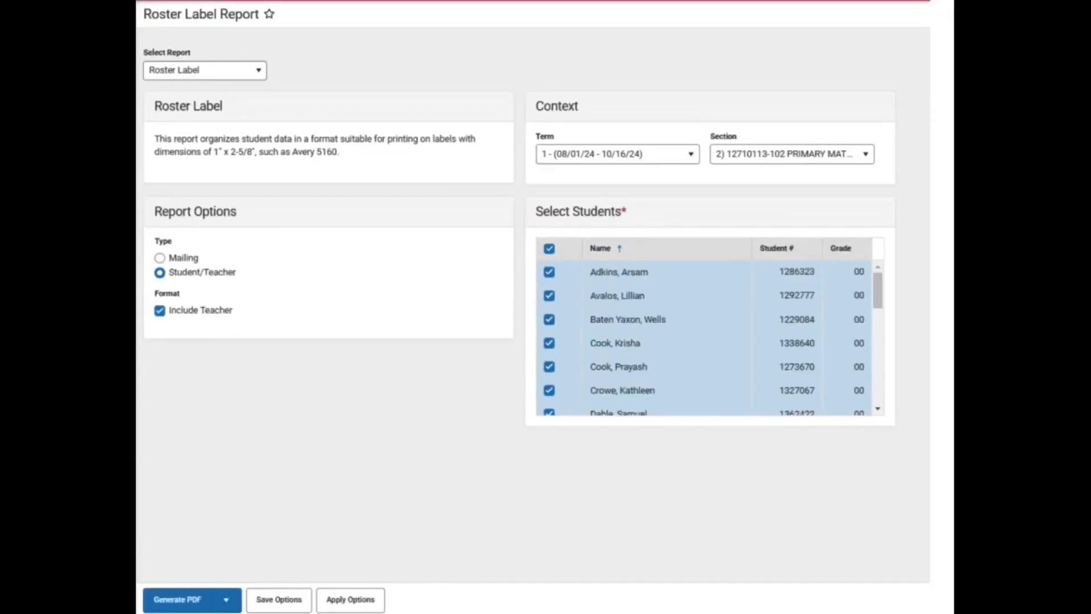
- Set the Roster Label report's type to Mailing, and check the student and assignment sort choices of the Section Summary report
{"action": "left_click", "coordinate": [193, 230]}
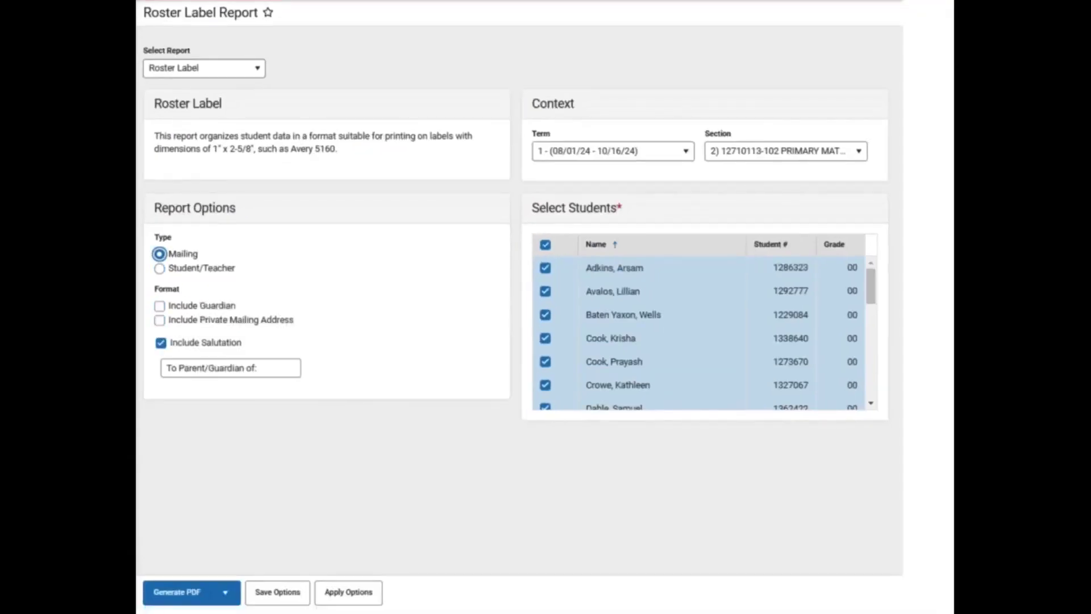
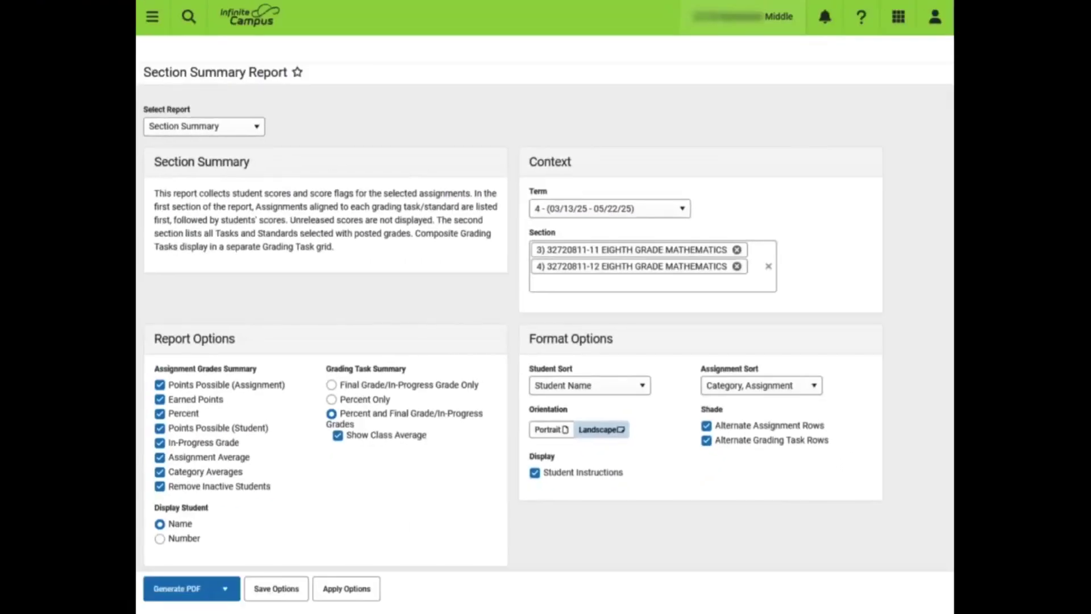
{"action": "left_click", "coordinate": [590, 385]}
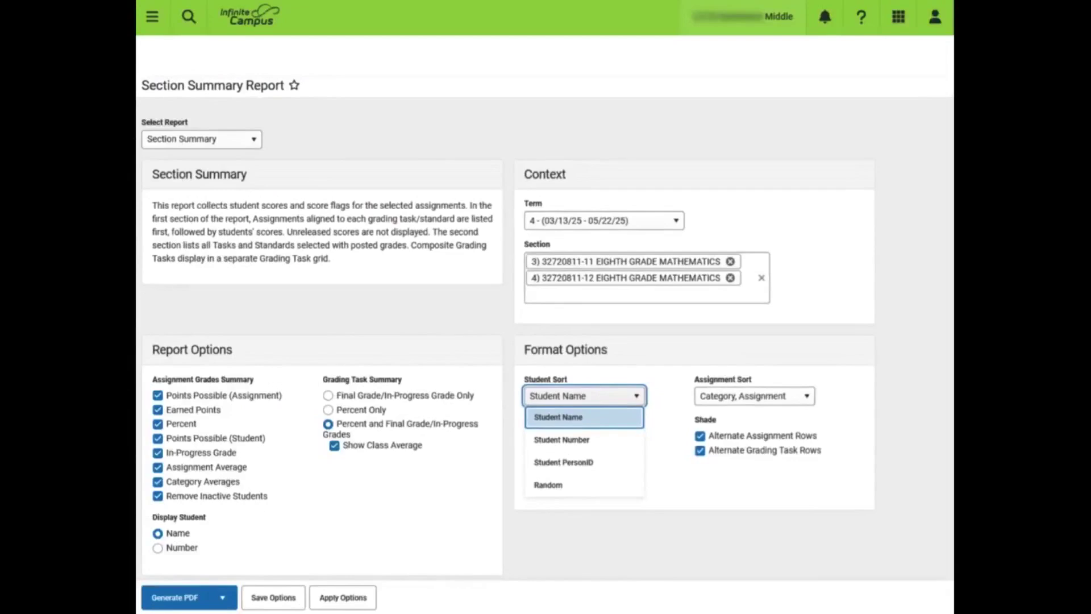
{"action": "left_click", "coordinate": [754, 396]}
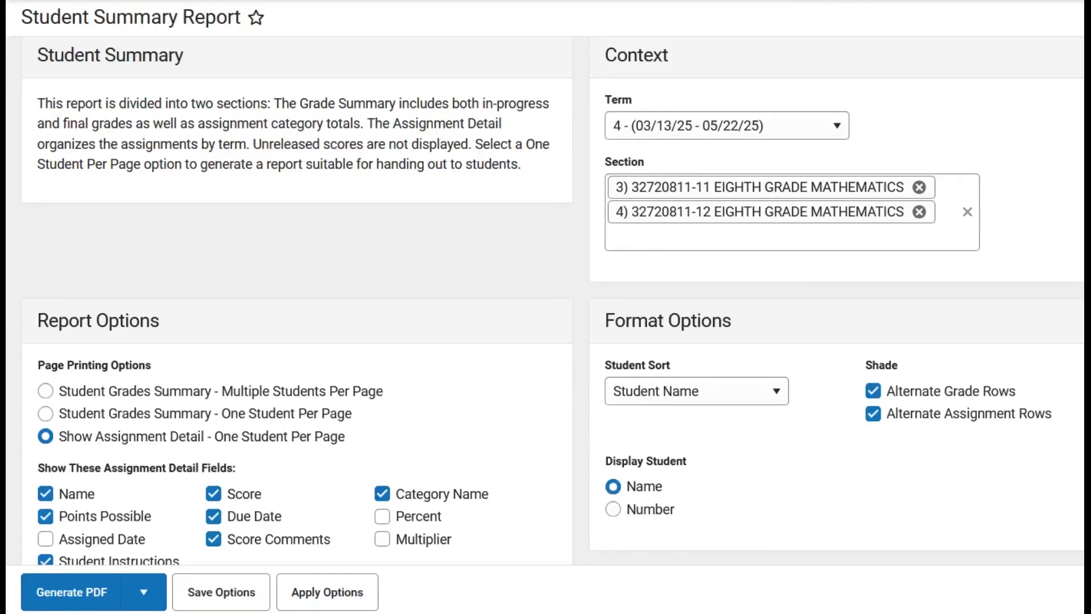
- Compare the Student Summary report's multiple-students-per-page summary with Show Assignment Detail - One Student Per Page, and check the available sections
{"action": "left_click", "coordinate": [46, 391]}
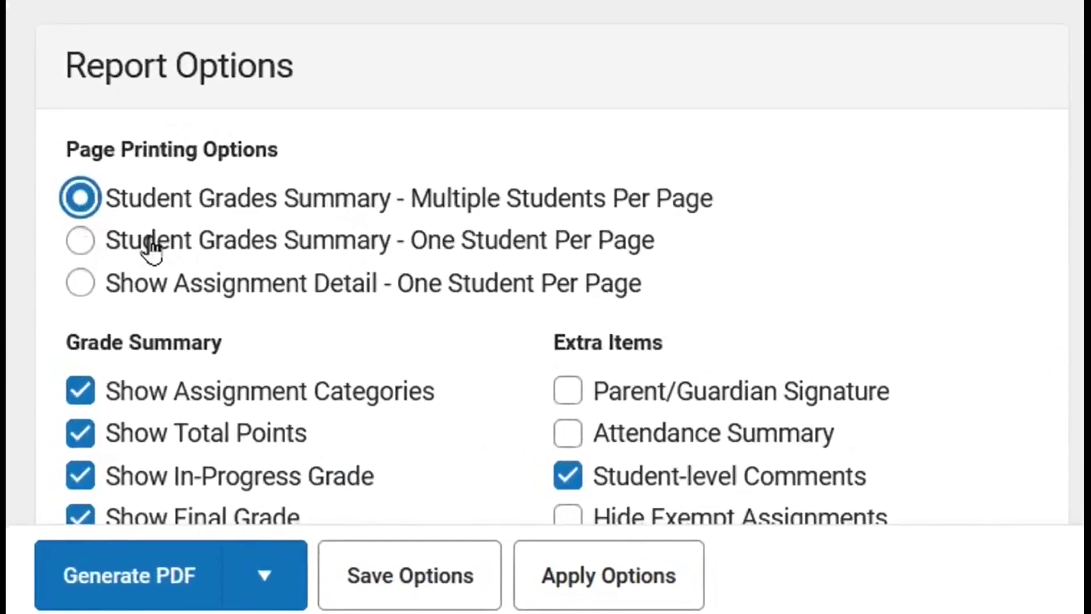
{"action": "left_click", "coordinate": [79, 284]}
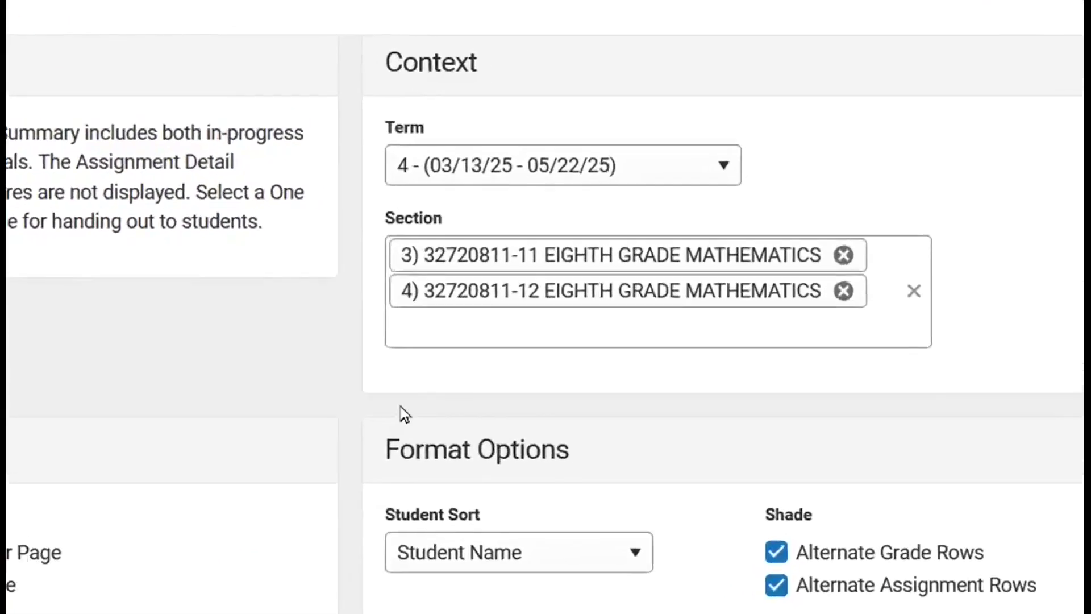
{"action": "left_click", "coordinate": [466, 330]}
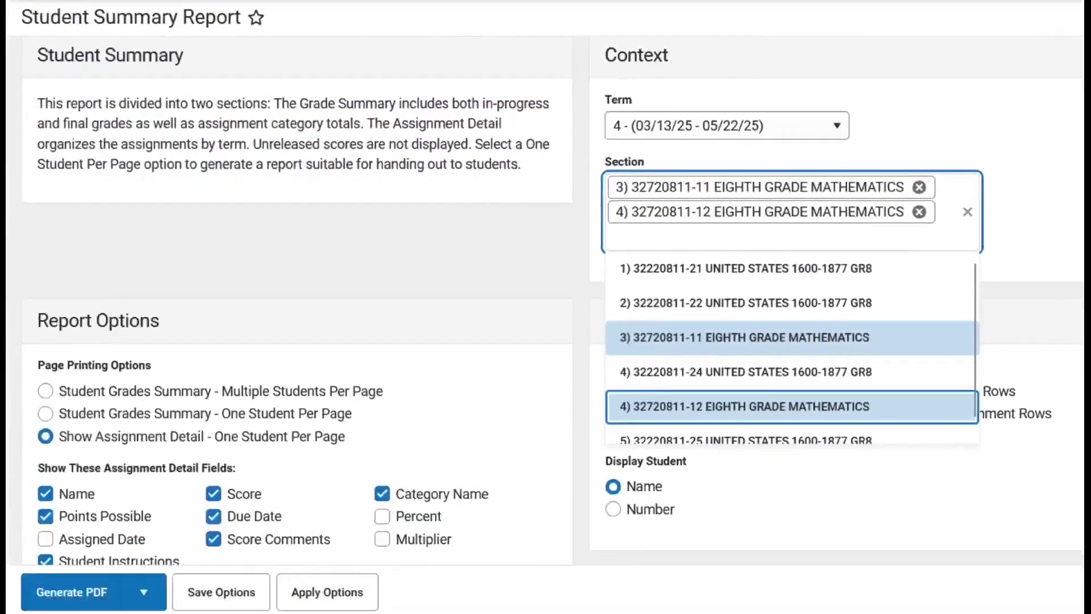
{"action": "key", "text": "Escape"}
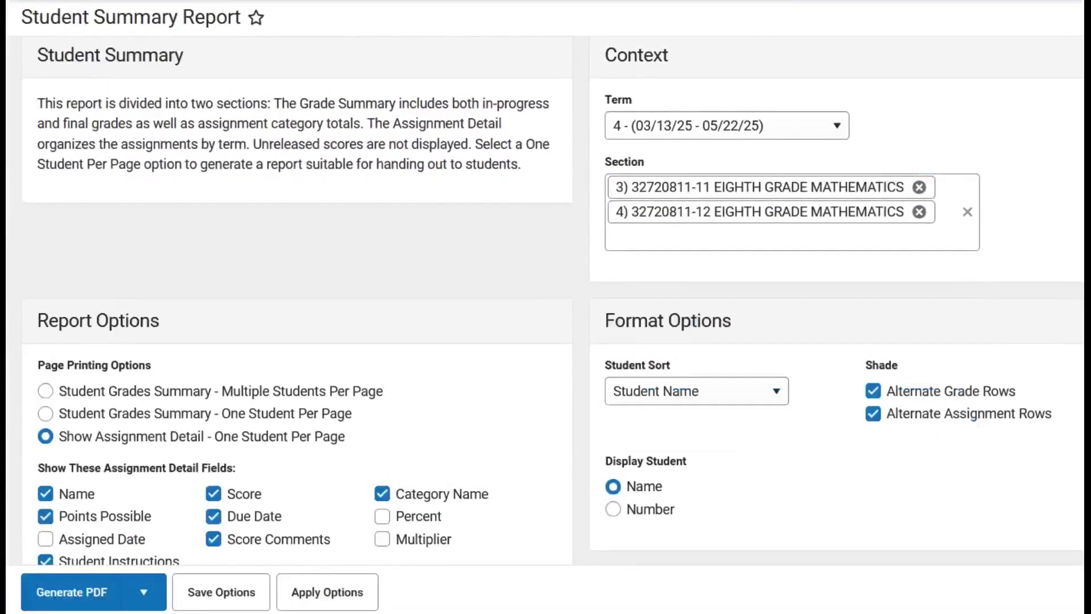
- Include Parent/Guardian Signature, Attendance Summary and Hide Exempt Assignments as extra items in the Student Summary report
{"action": "scroll", "coordinate": [490, 402], "scroll_direction": "down", "scroll_amount": 5}
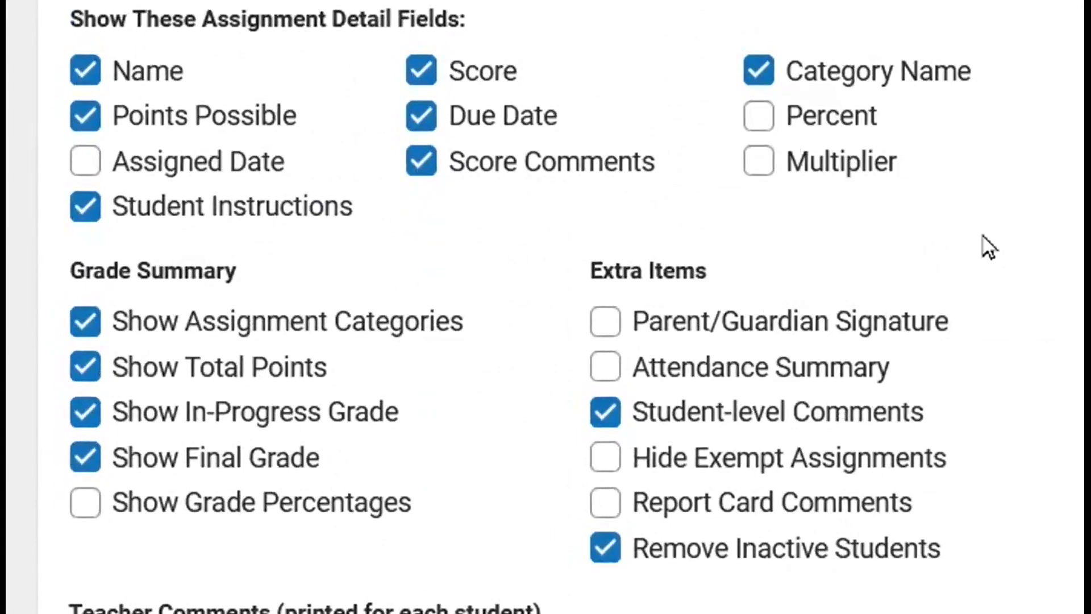
{"action": "left_click", "coordinate": [617, 335]}
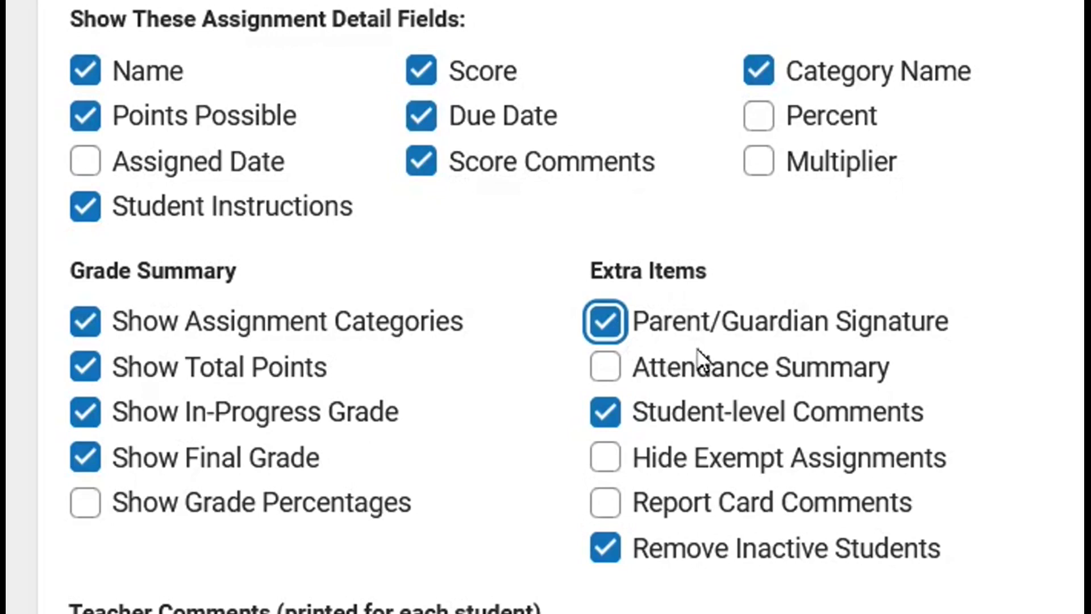
{"action": "left_click", "coordinate": [607, 375]}
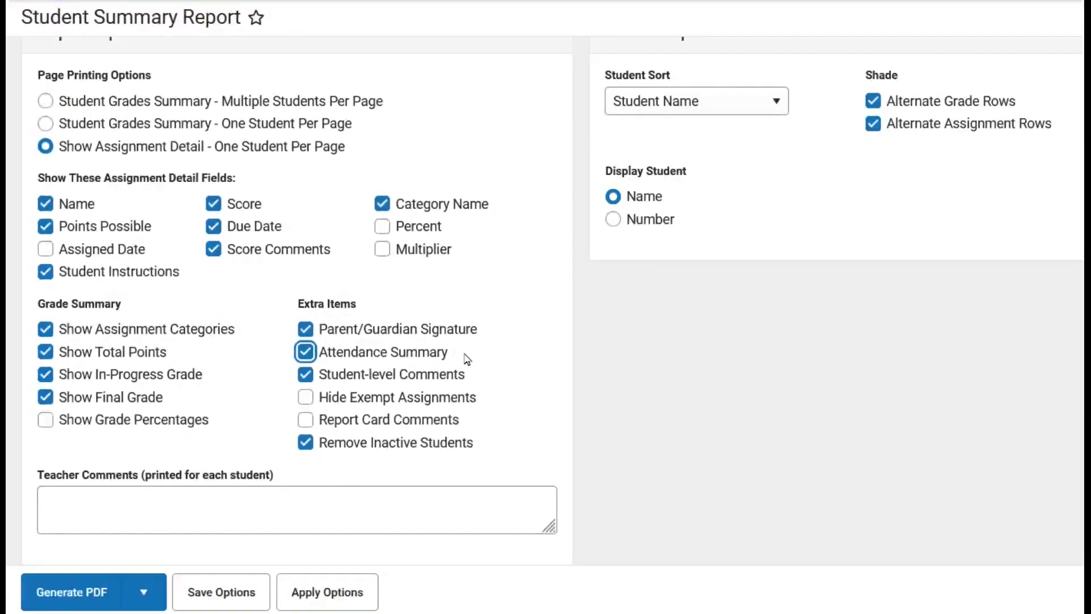
{"action": "left_click", "coordinate": [305, 400]}
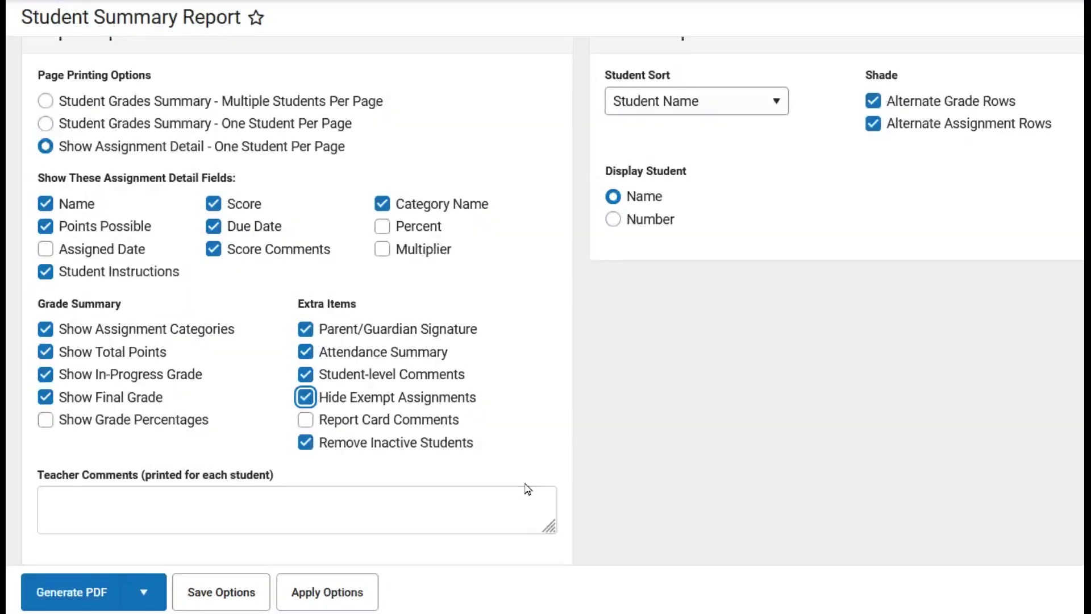
- Save the Student Summary options as a template named Parent Teacher Conferance Student Summary
{"action": "left_click", "coordinate": [218, 600]}
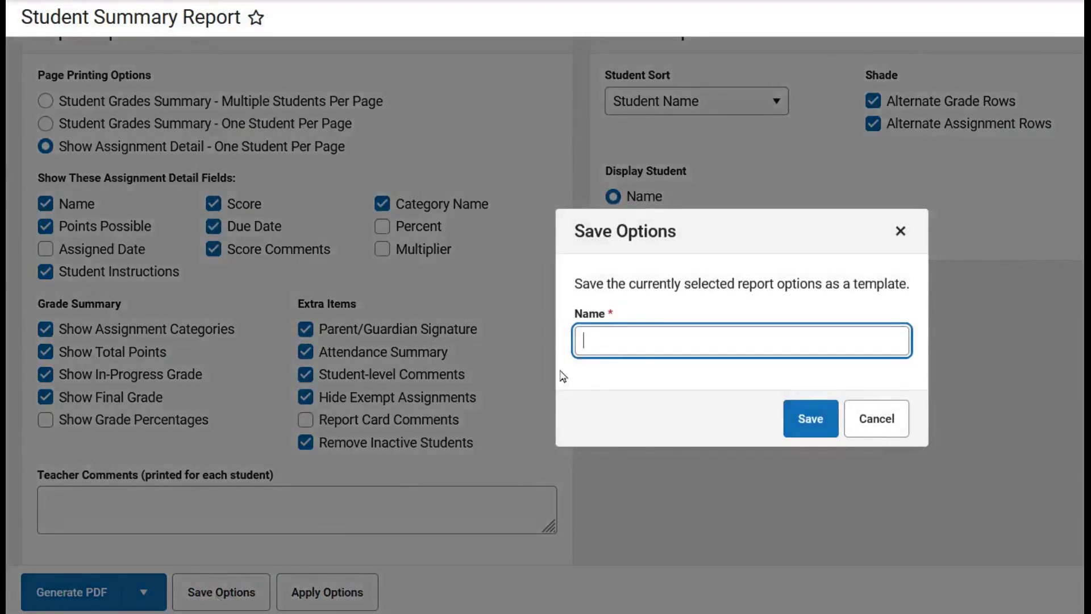
{"action": "type", "text": "Parent Teacher Conferance Student Summary"}
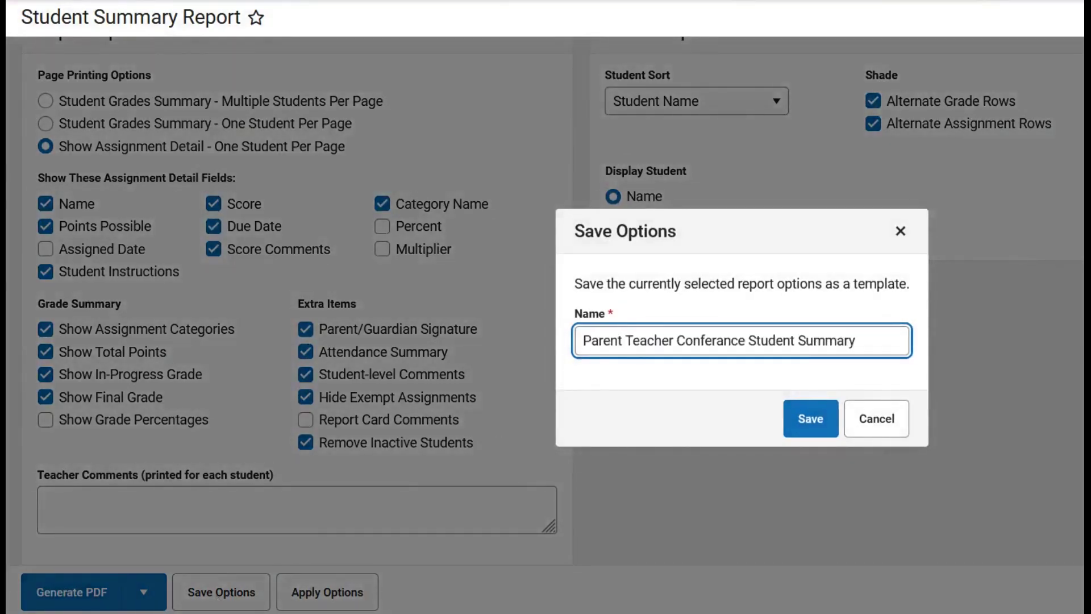
{"action": "left_click", "coordinate": [804, 414]}
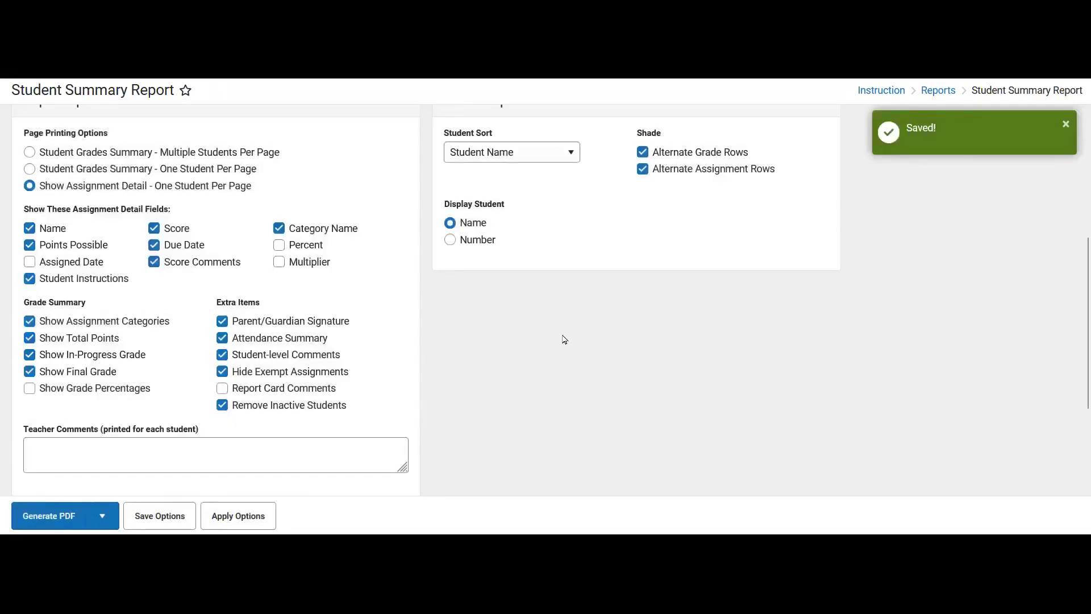
- Review the saved option templates for the Student Summary report, and open the choices for generating it
{"action": "left_click", "coordinate": [239, 517]}
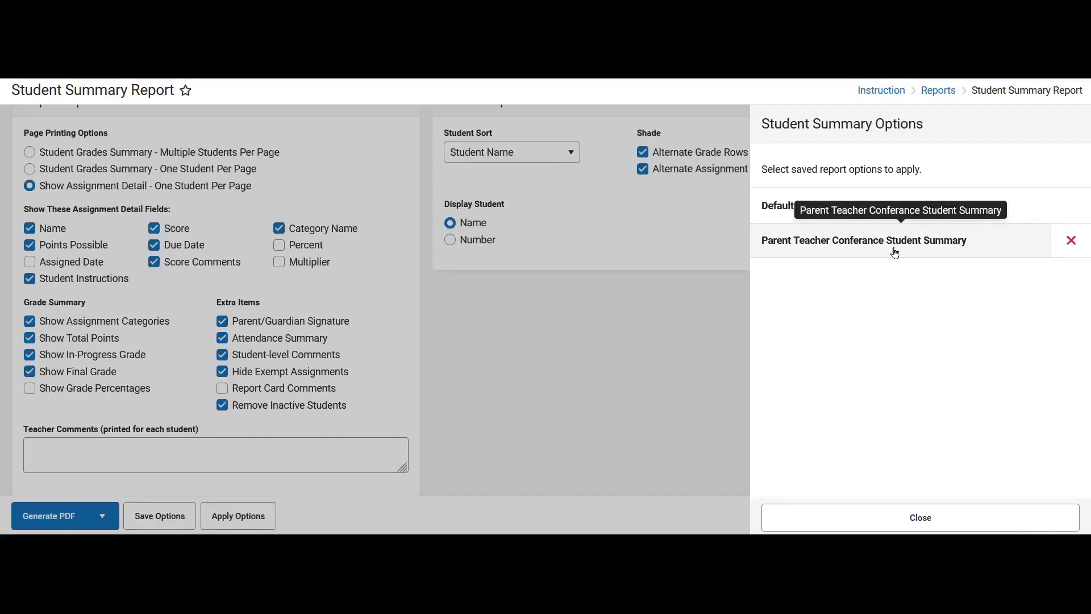
{"action": "left_click", "coordinate": [920, 518]}
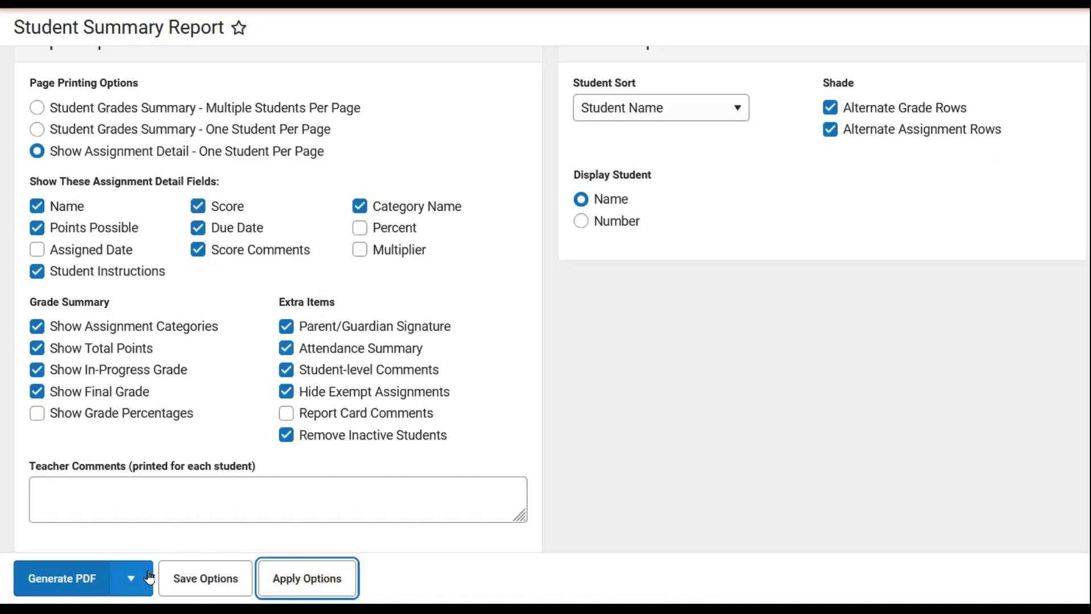
{"action": "left_click", "coordinate": [134, 580]}
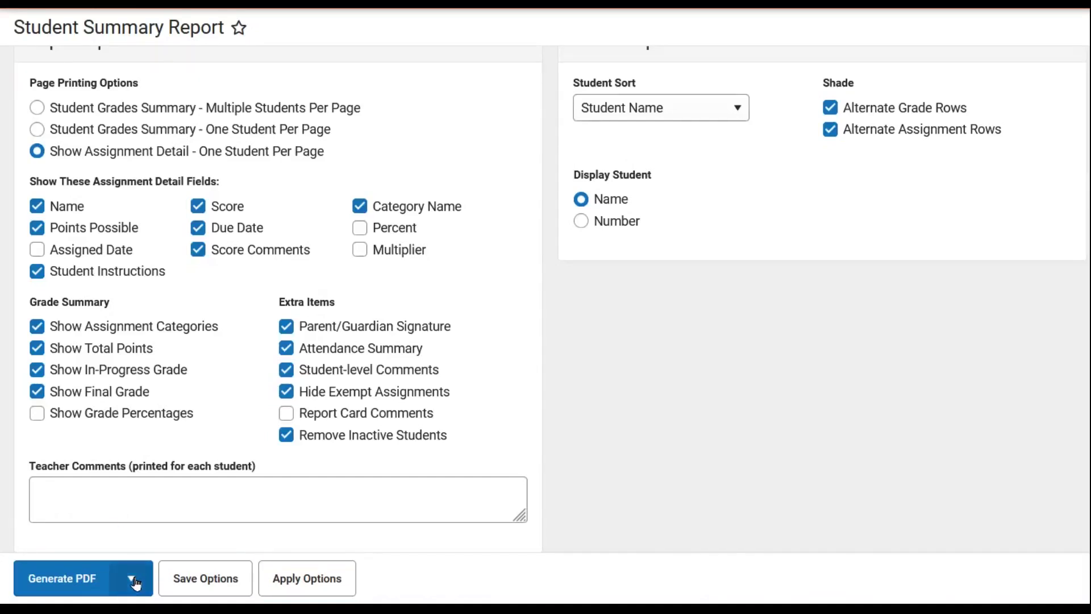